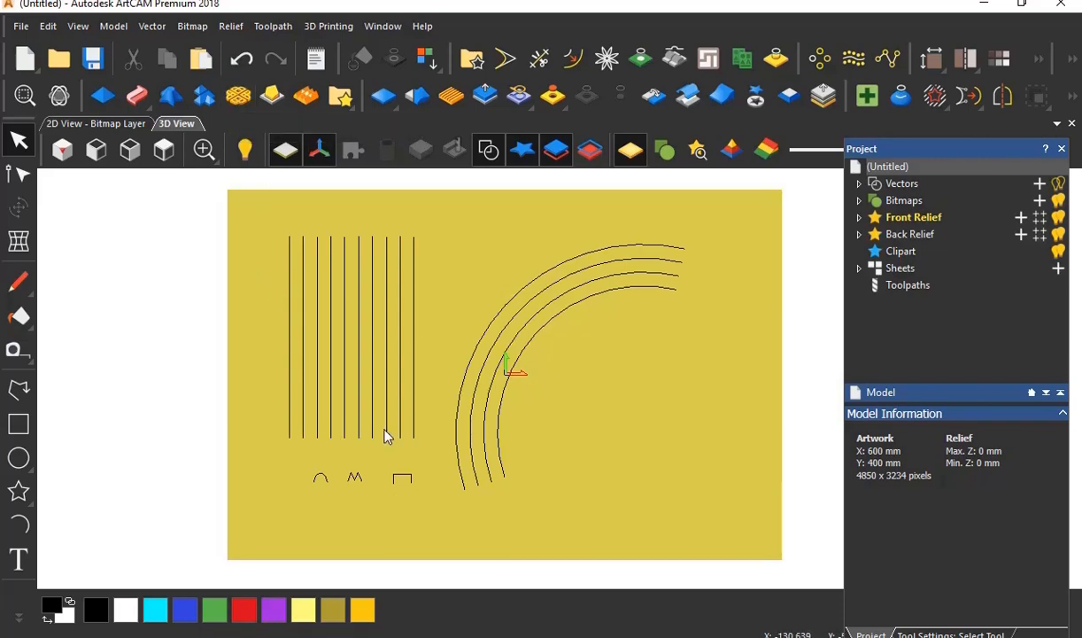
Hide the flat yellow relief plane in the 3D view by switching to the preview display.
{"action": "scroll", "coordinate": [433, 358], "scroll_direction": "up", "scroll_amount": 2}
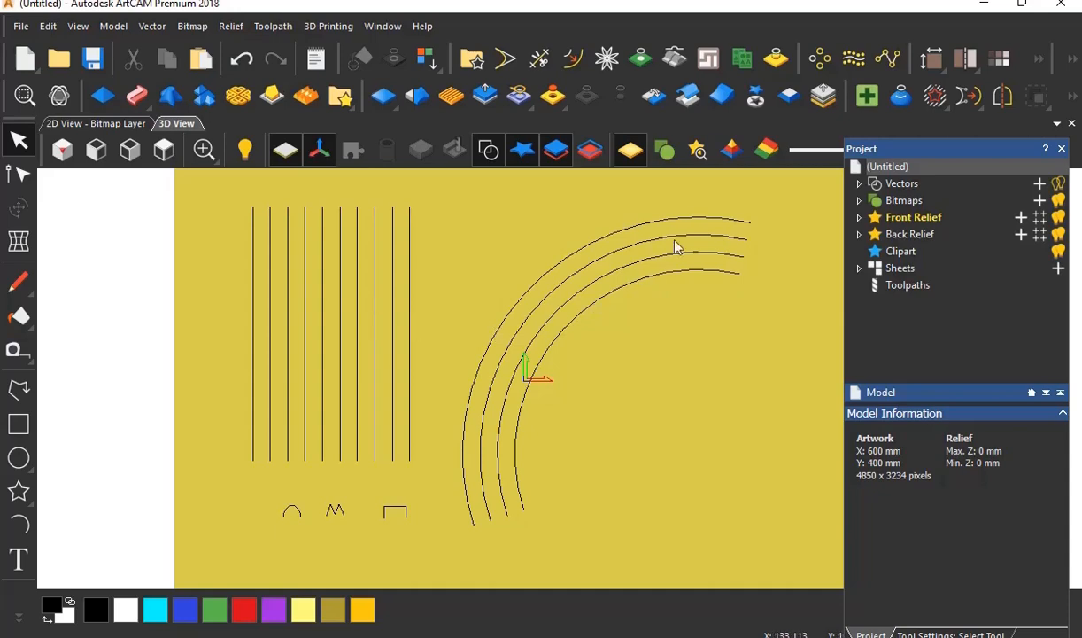
{"action": "left_click", "coordinate": [698, 150]}
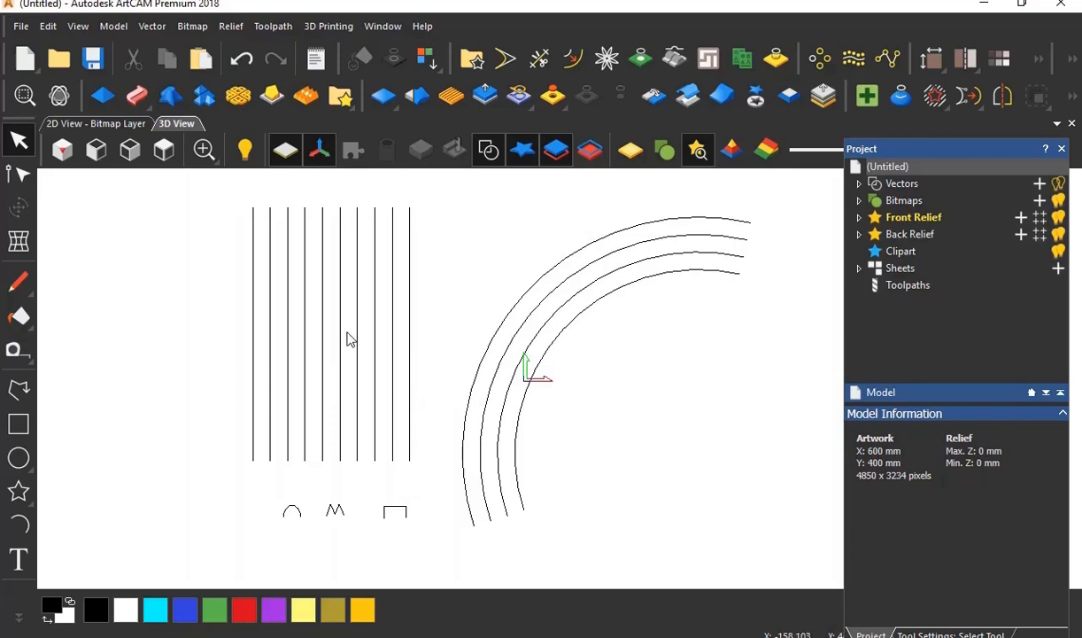
Review the Weave tool's crossing, corner shape and relief combine settings without changing them, and leave the tool.
{"action": "left_click", "coordinate": [237, 97]}
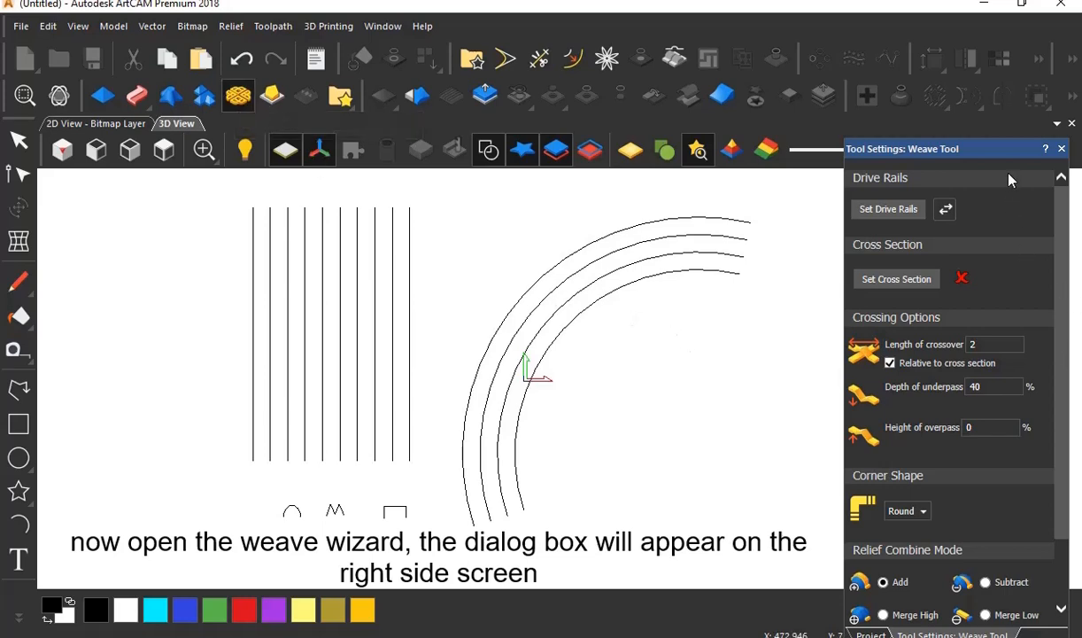
{"action": "left_click_drag", "start_coordinate": [1008, 151], "coordinate": [999, 59]}
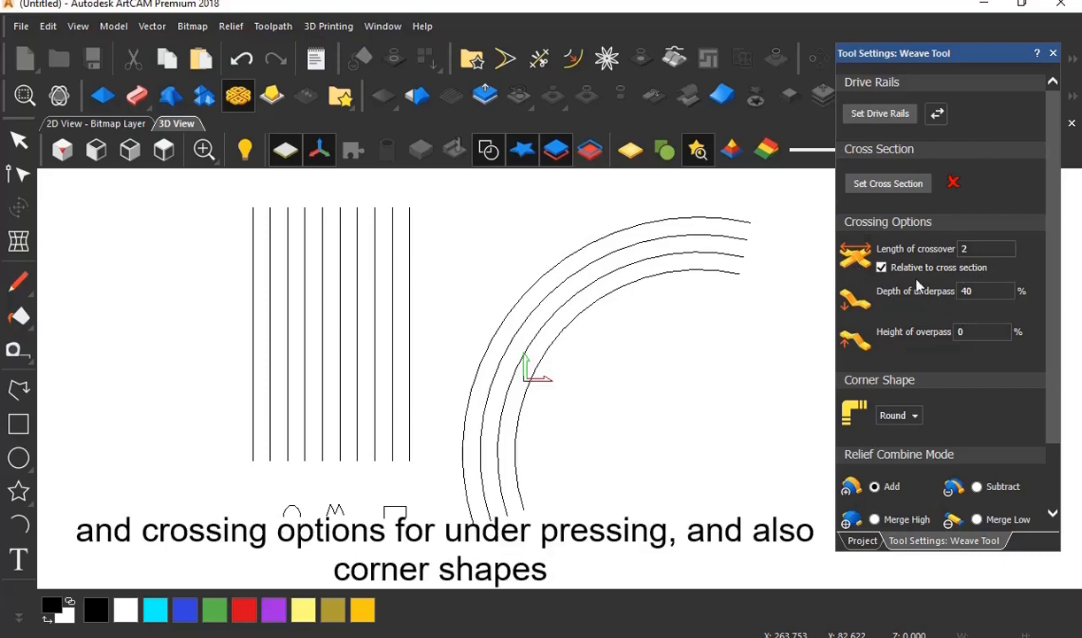
{"action": "scroll", "coordinate": [1054, 302], "scroll_direction": "down", "scroll_amount": 2}
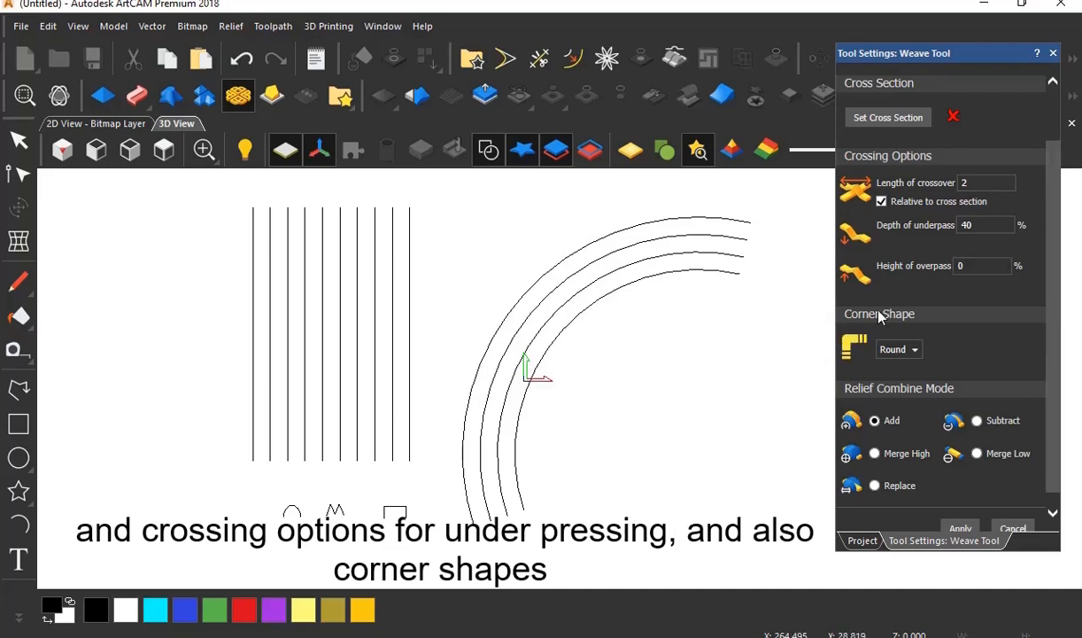
{"action": "left_click", "coordinate": [915, 350]}
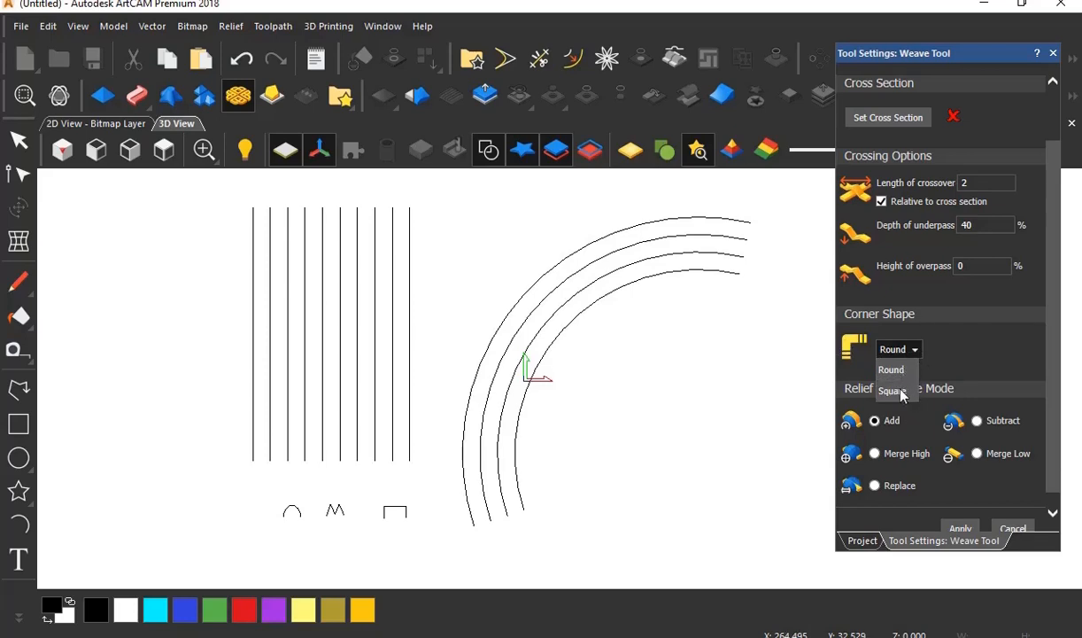
{"action": "left_click", "coordinate": [914, 353]}
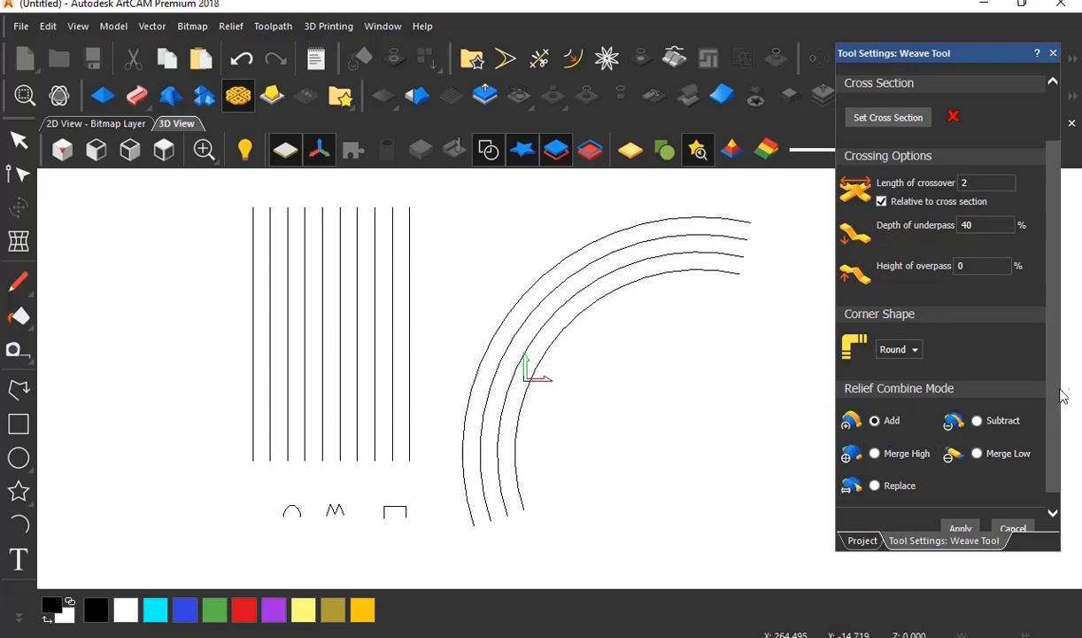
{"action": "scroll", "coordinate": [1056, 410], "scroll_direction": "down", "scroll_amount": 1}
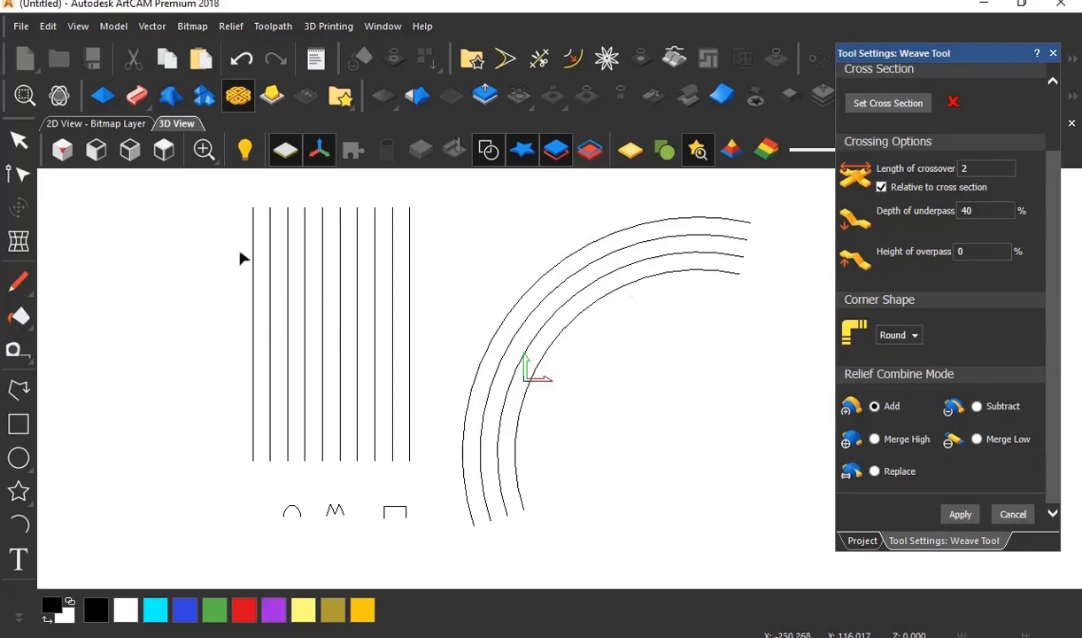
{"action": "key", "text": "Escape"}
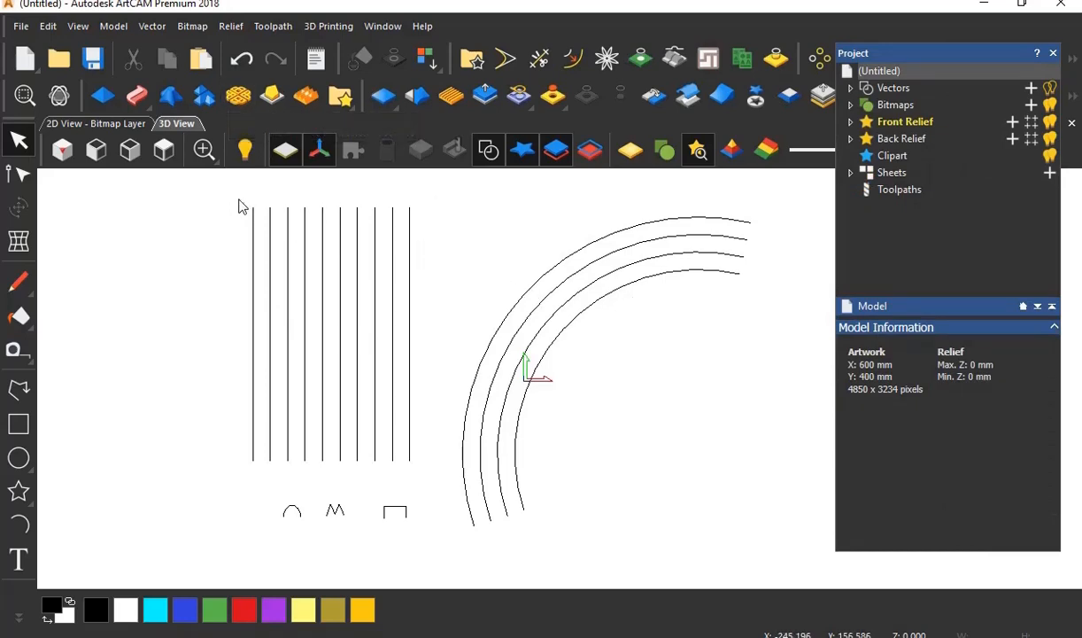
Preview a weave that uses the ten vertical lines as drive rails and the small arch vector as cross section.
{"action": "left_click_drag", "start_coordinate": [235, 202], "coordinate": [444, 485]}
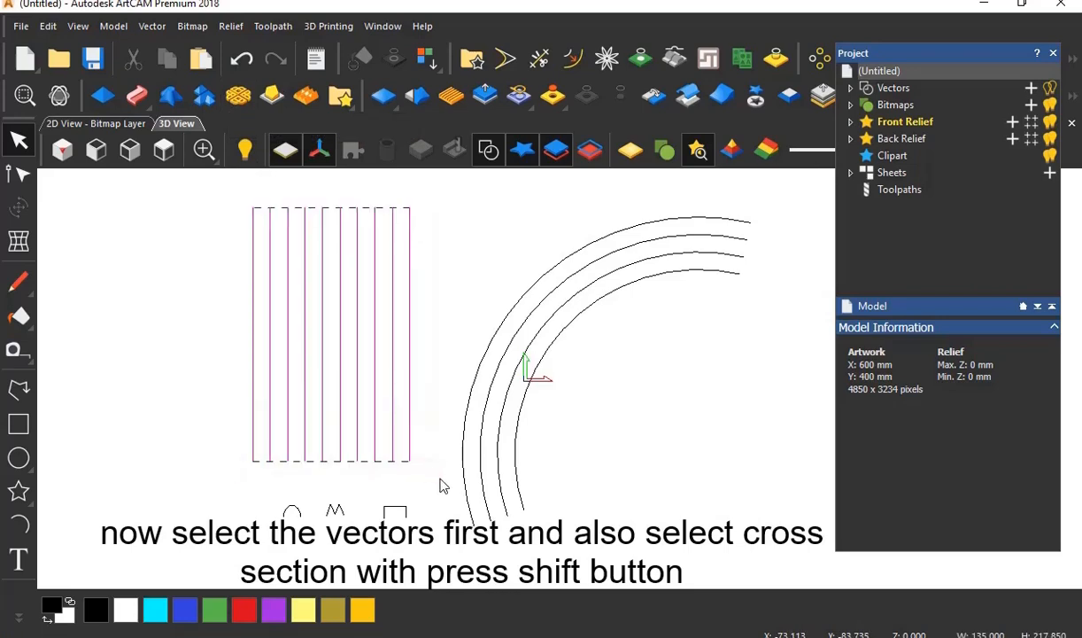
{"action": "left_click", "coordinate": [293, 512], "text": "shift"}
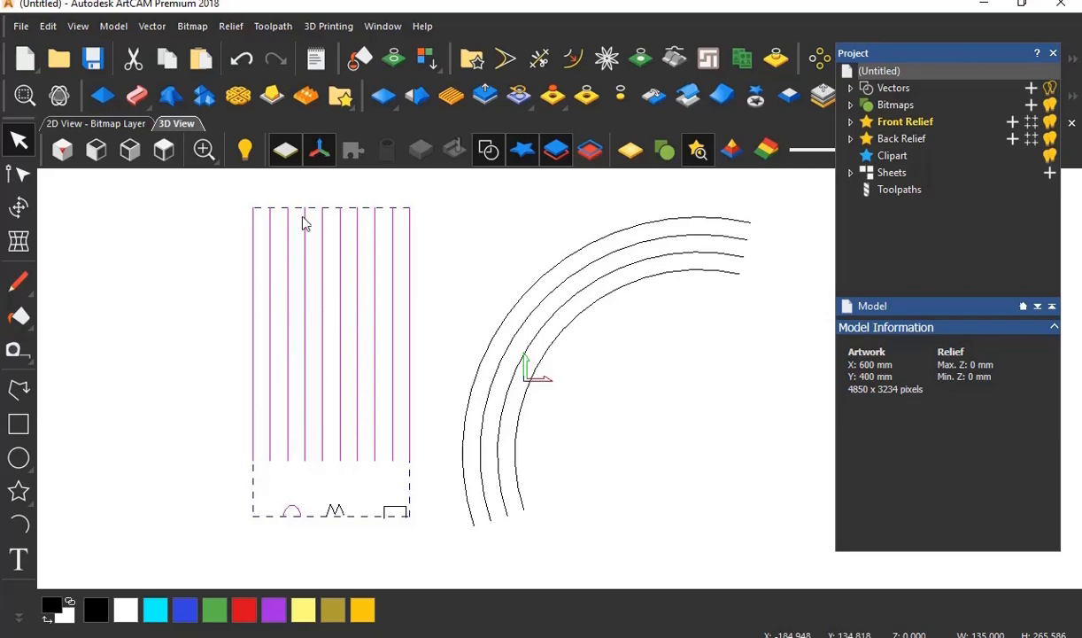
{"action": "left_click", "coordinate": [241, 94]}
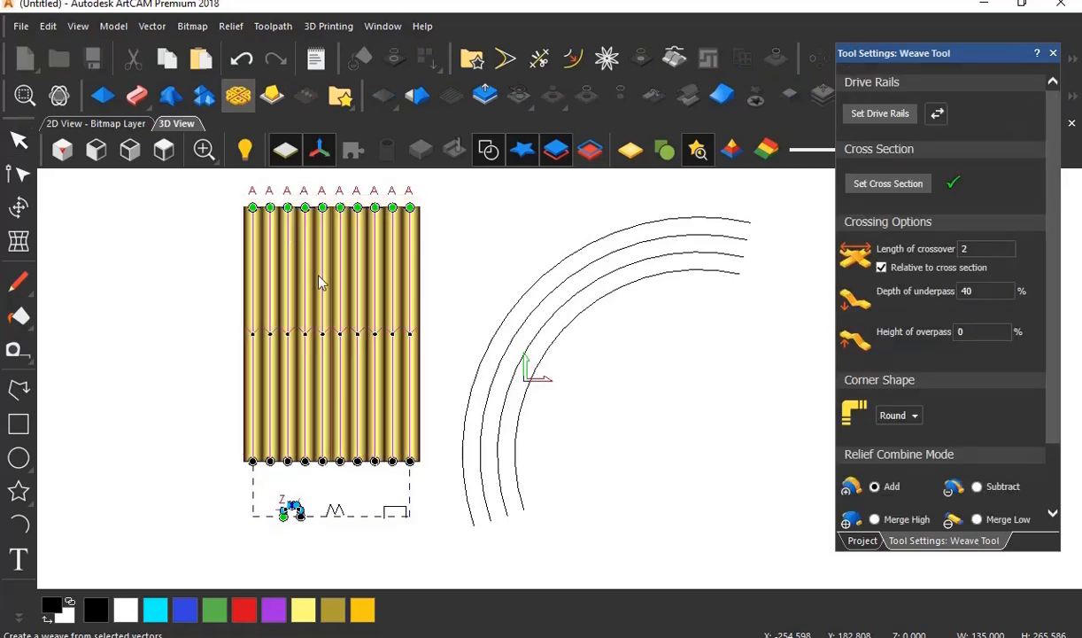
{"action": "scroll", "coordinate": [326, 292], "scroll_direction": "up", "scroll_amount": 4}
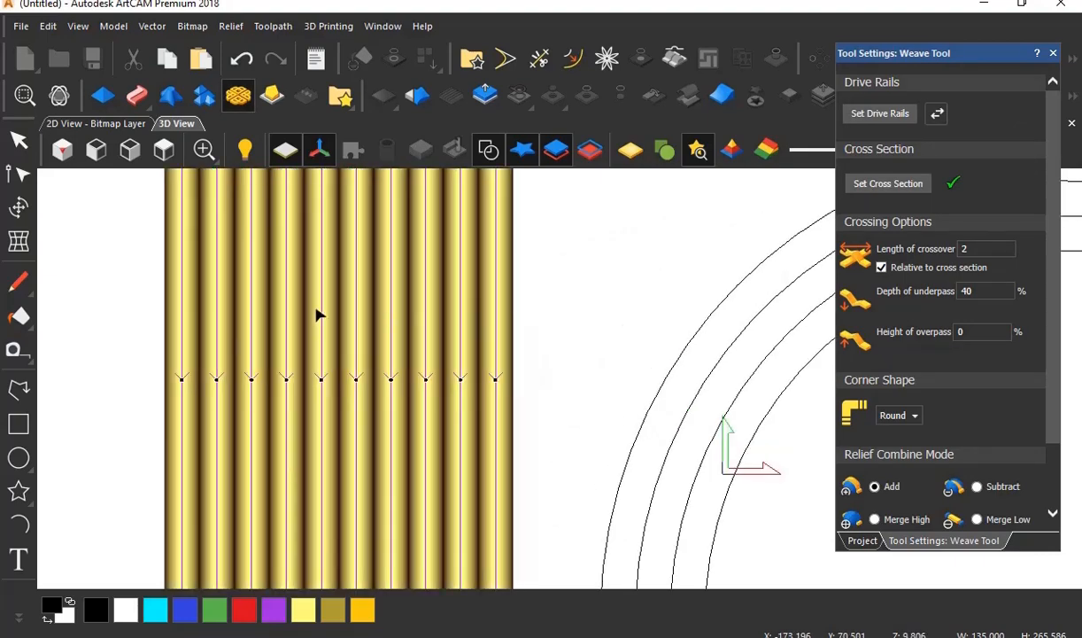
{"action": "scroll", "coordinate": [367, 333], "scroll_direction": "down", "scroll_amount": 2}
{"action": "scroll", "coordinate": [367, 333], "scroll_direction": "down", "scroll_amount": 2}
{"action": "scroll", "coordinate": [478, 426], "scroll_direction": "up", "scroll_amount": 2}
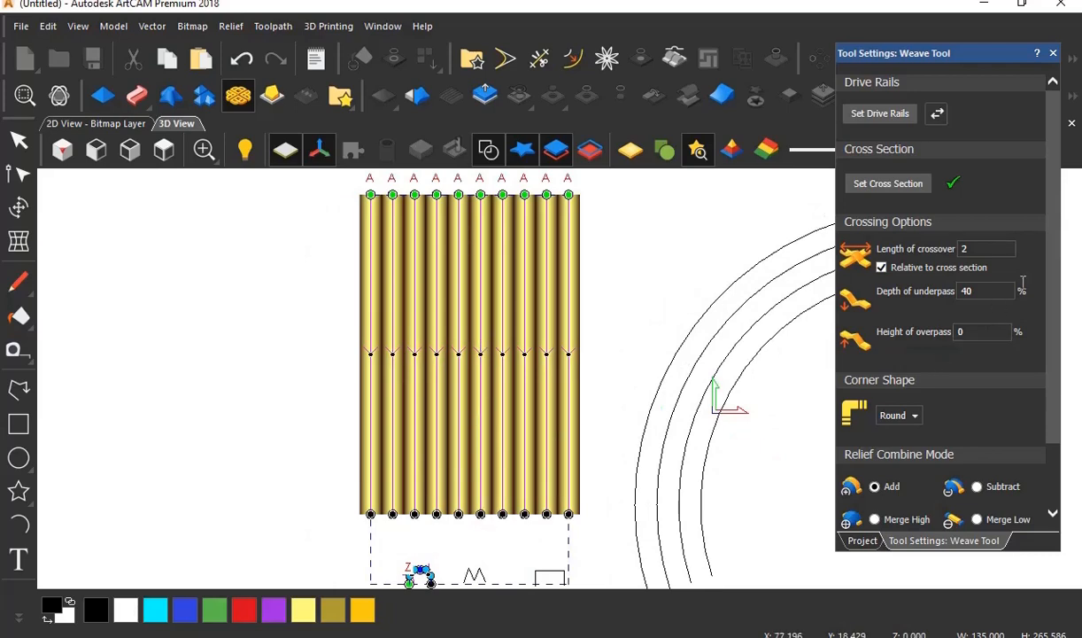
Apply the vertical-line weave with the Merge High combine mode, leave the tool and deselect the vectors.
{"action": "scroll", "coordinate": [1054, 259], "scroll_direction": "down", "scroll_amount": 2}
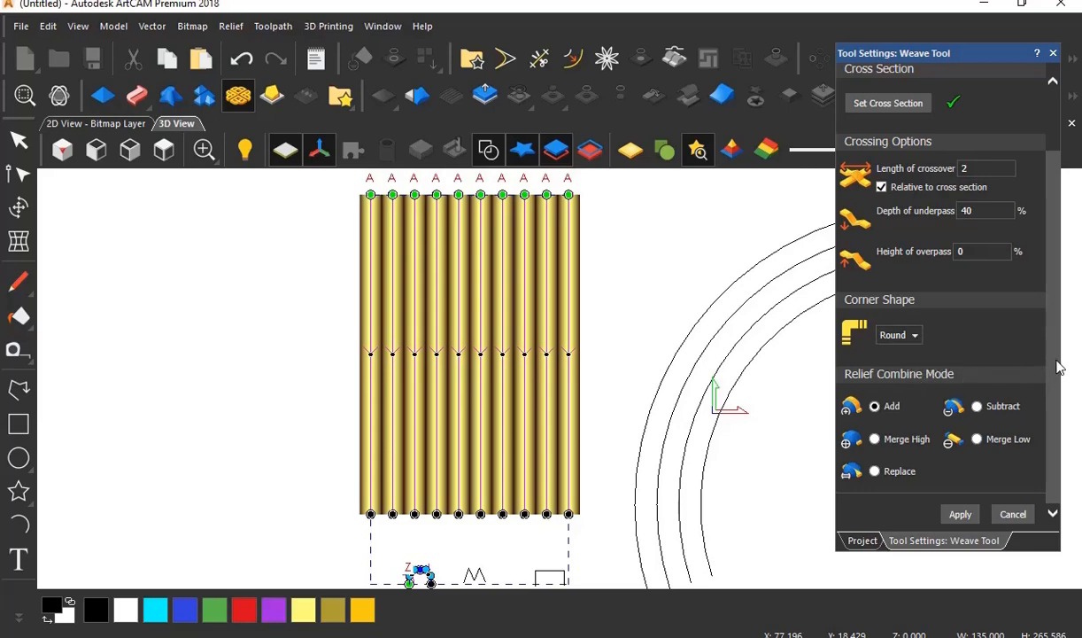
{"action": "left_click", "coordinate": [875, 440]}
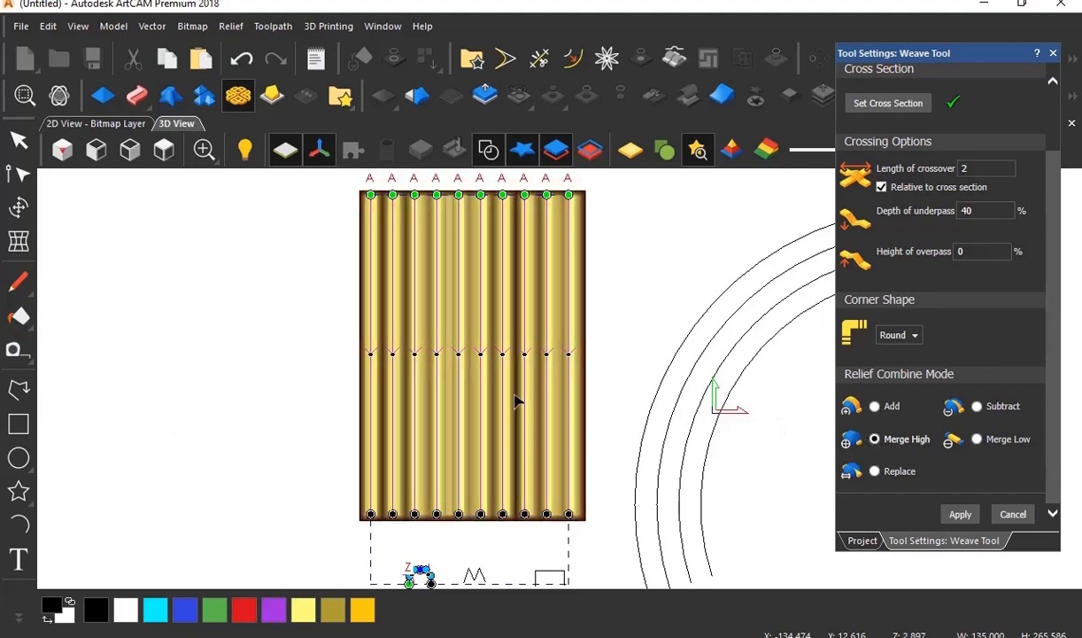
{"action": "left_click", "coordinate": [958, 514]}
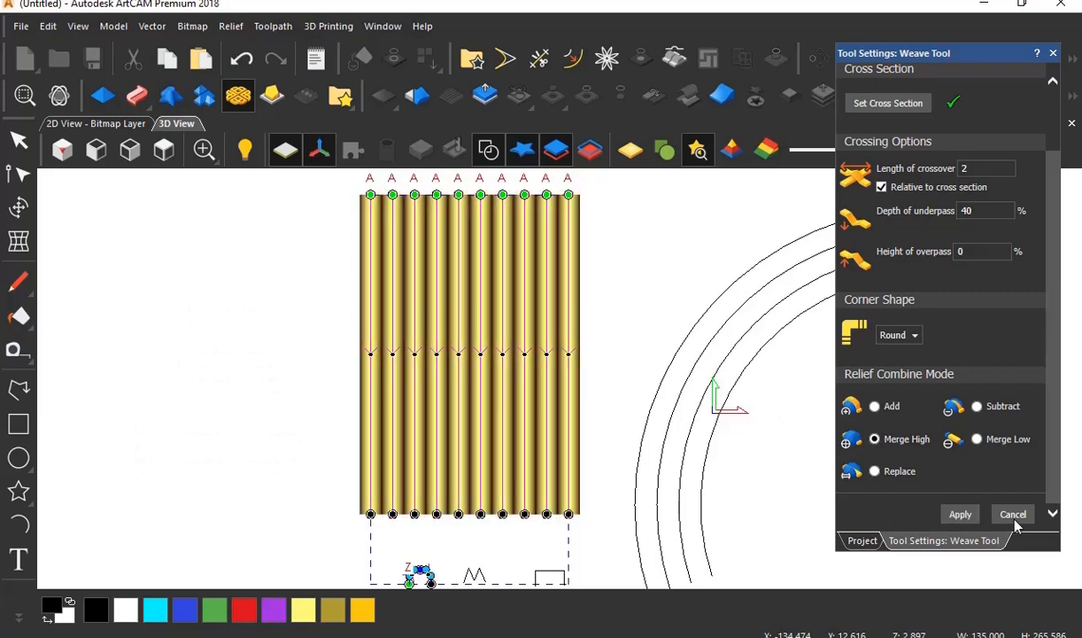
{"action": "left_click", "coordinate": [1015, 520]}
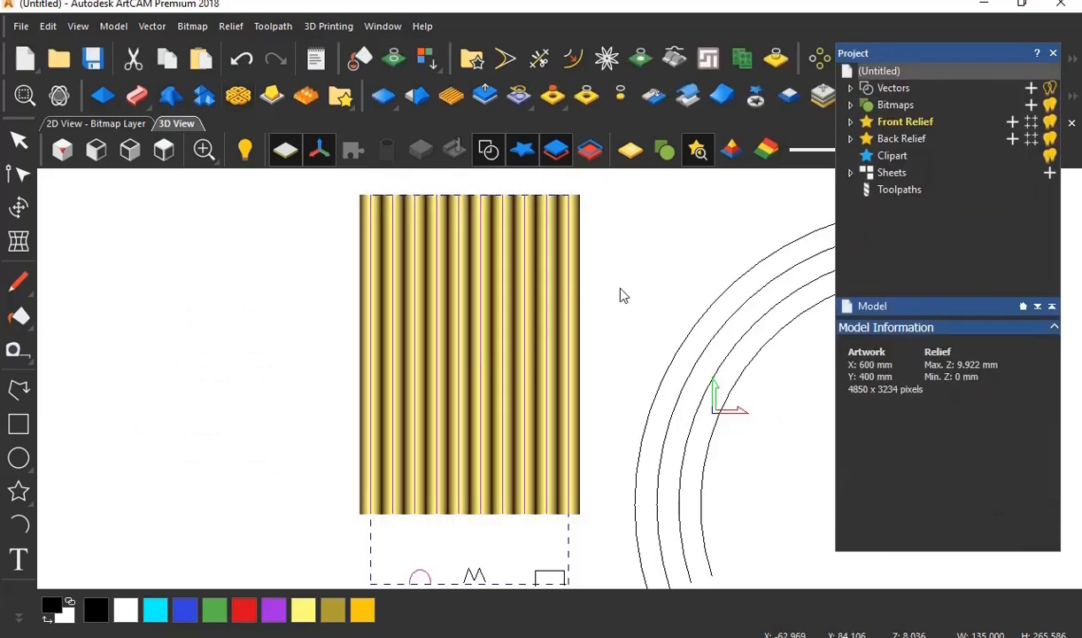
{"action": "scroll", "coordinate": [556, 361], "scroll_direction": "down", "scroll_amount": 2}
{"action": "scroll", "coordinate": [599, 391], "scroll_direction": "up", "scroll_amount": 1}
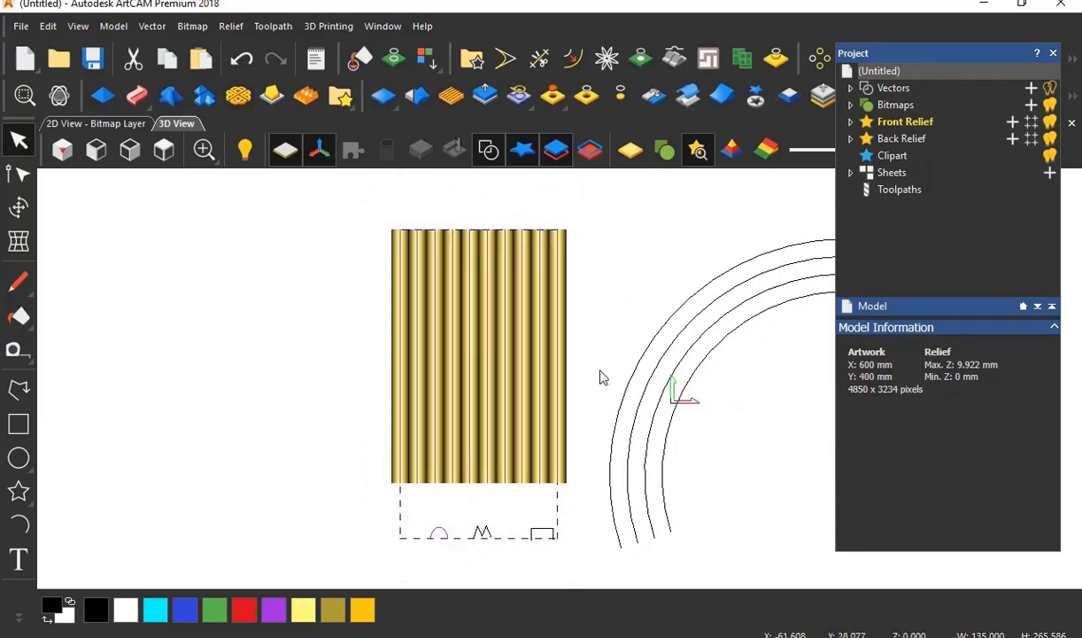
{"action": "left_click", "coordinate": [602, 310]}
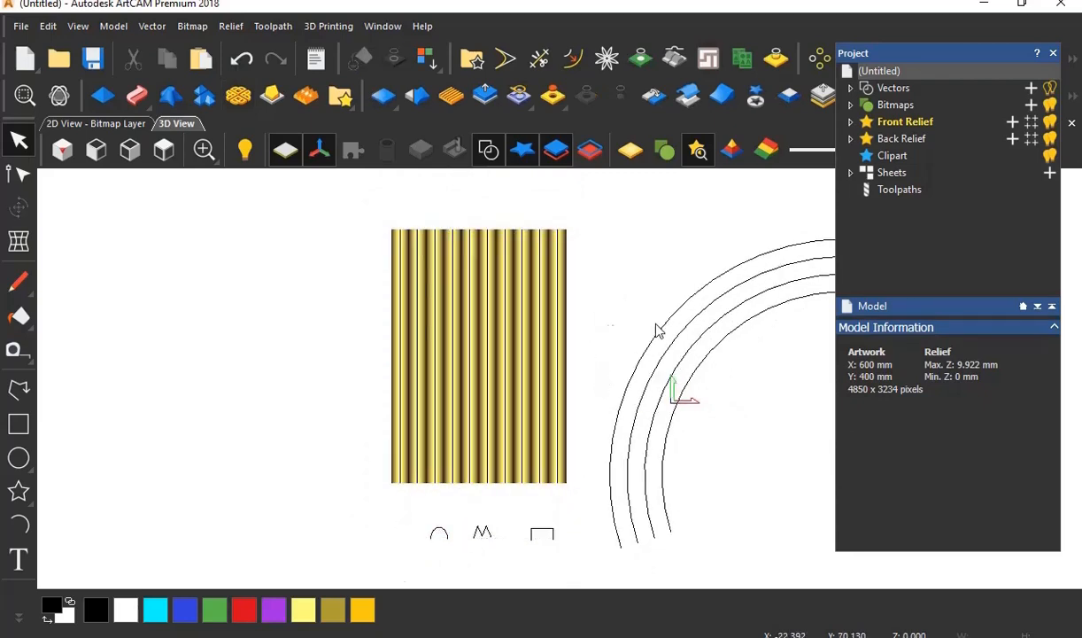
Try a weave that uses the four concentric arcs as drive rails and the M-shaped vector as cross section.
{"action": "middle_click_drag", "start_coordinate": [749, 356], "coordinate": [710, 362]}
{"action": "scroll", "coordinate": [714, 368], "scroll_direction": "up", "scroll_amount": 1}
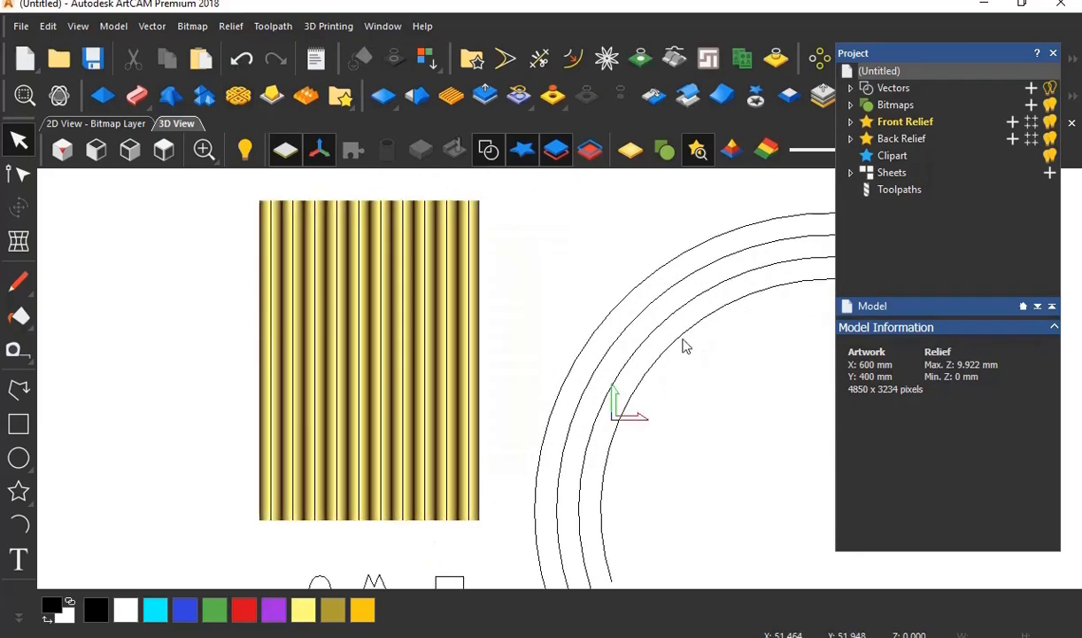
{"action": "left_click", "coordinate": [657, 276]}
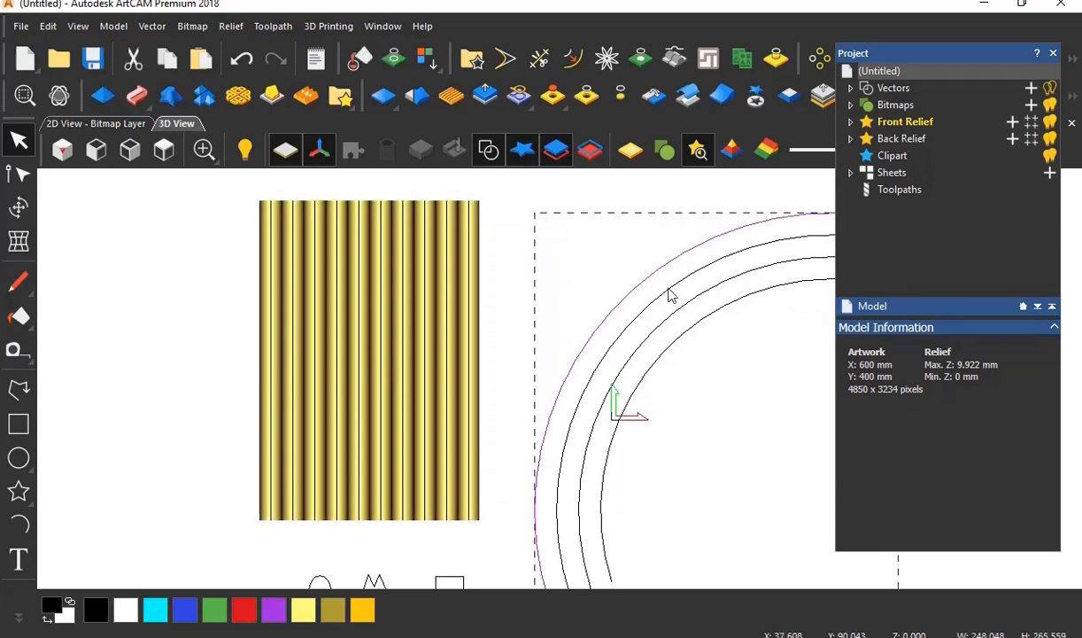
{"action": "left_click", "coordinate": [673, 297], "text": "shift"}
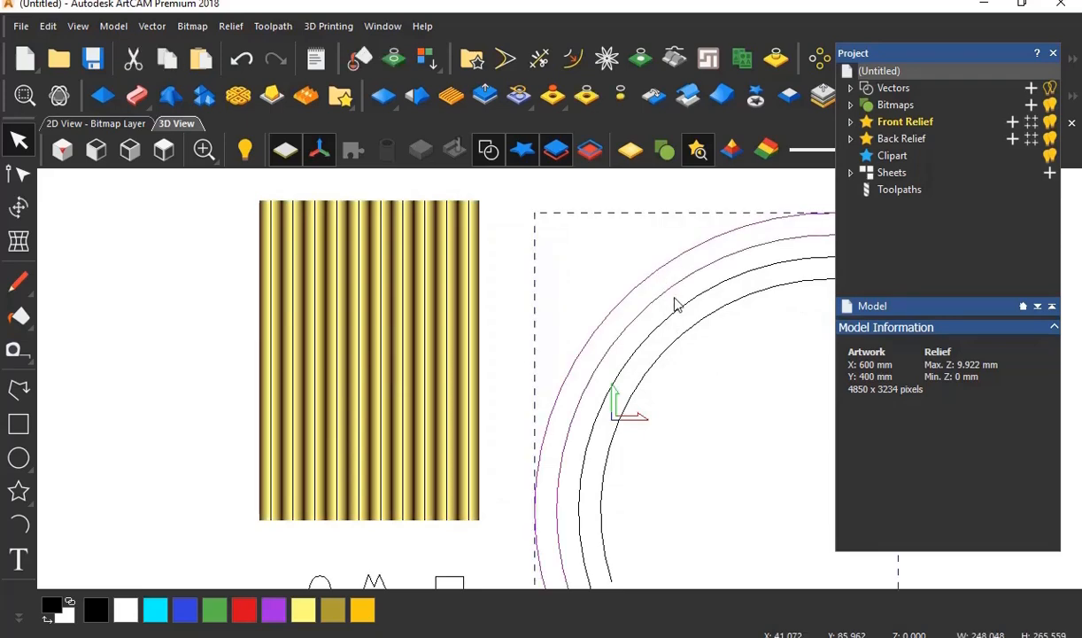
{"action": "left_click", "coordinate": [687, 321], "text": "shift"}
{"action": "left_click", "coordinate": [695, 342], "text": "shift"}
{"action": "scroll", "coordinate": [571, 403], "scroll_direction": "down", "scroll_amount": 1}
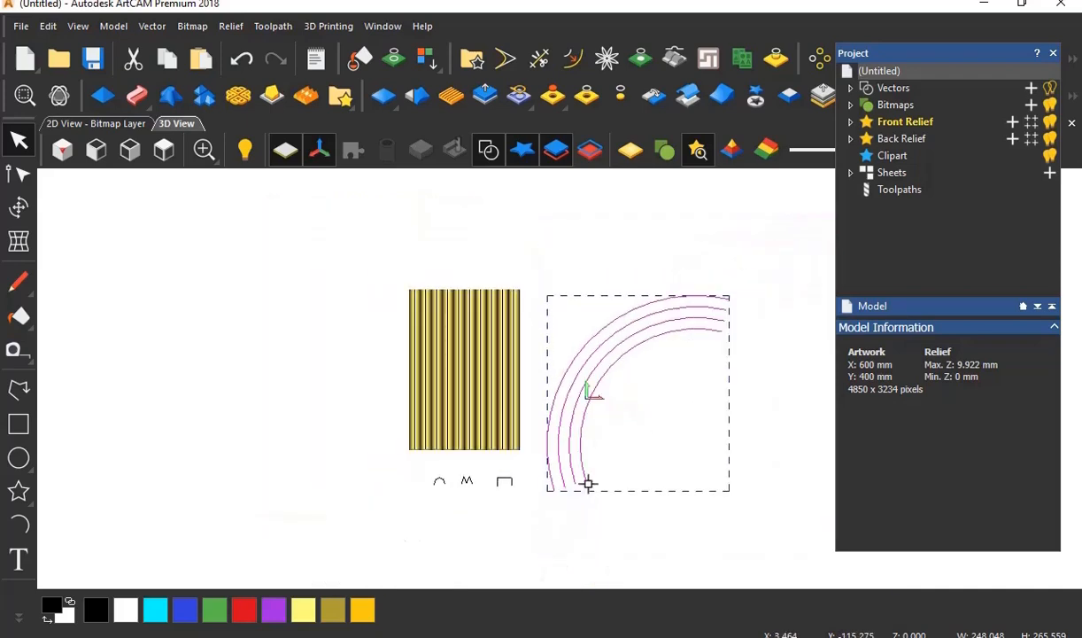
{"action": "scroll", "coordinate": [576, 434], "scroll_direction": "up", "scroll_amount": 1}
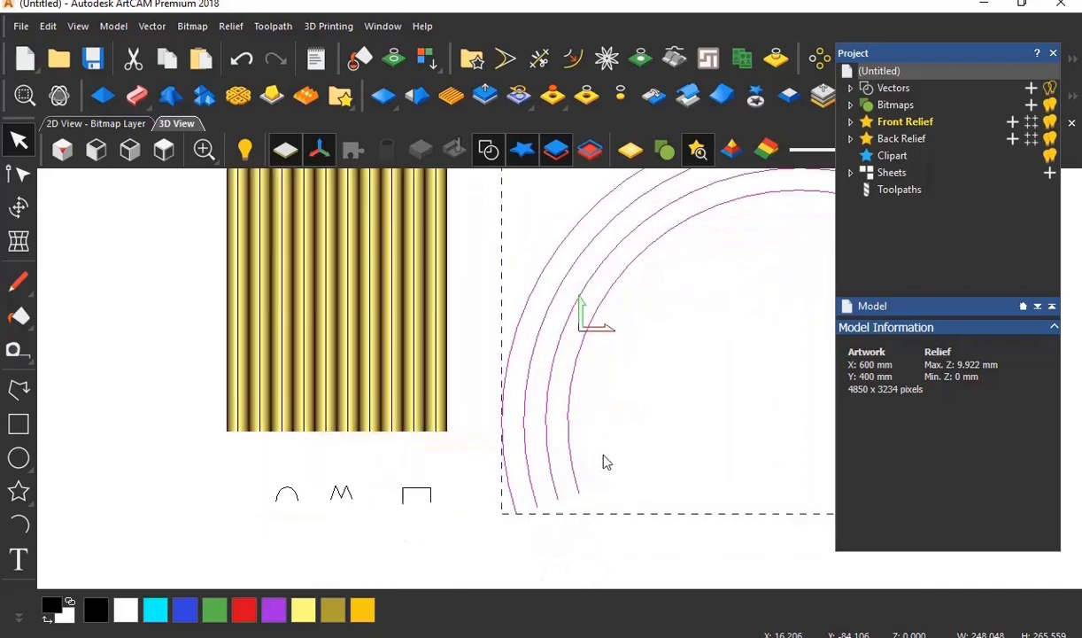
{"action": "left_click", "coordinate": [342, 494], "text": "shift"}
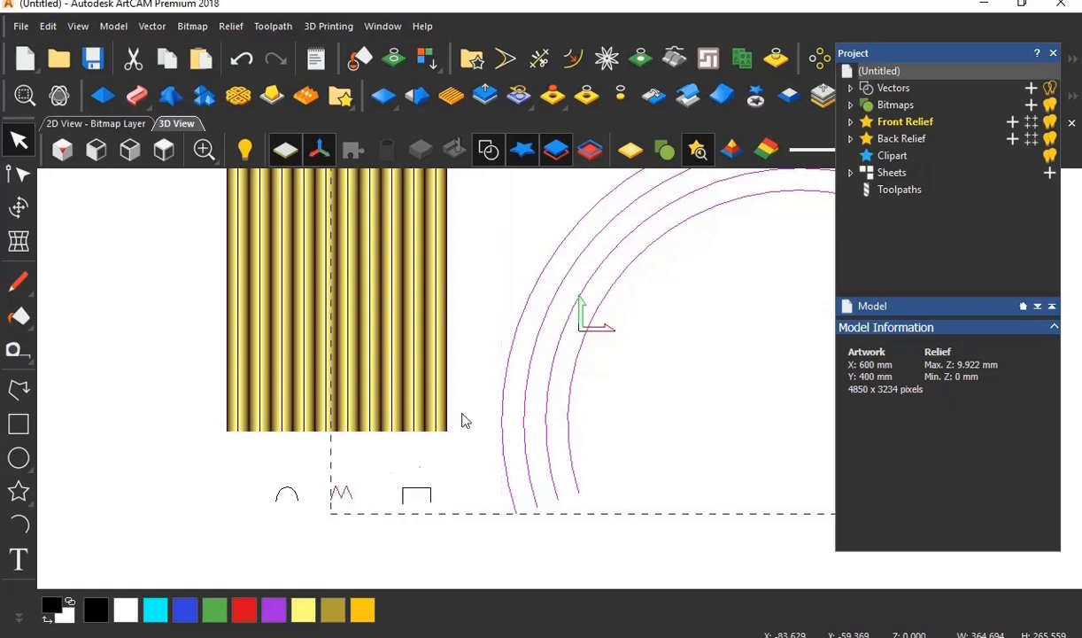
{"action": "left_click", "coordinate": [241, 97]}
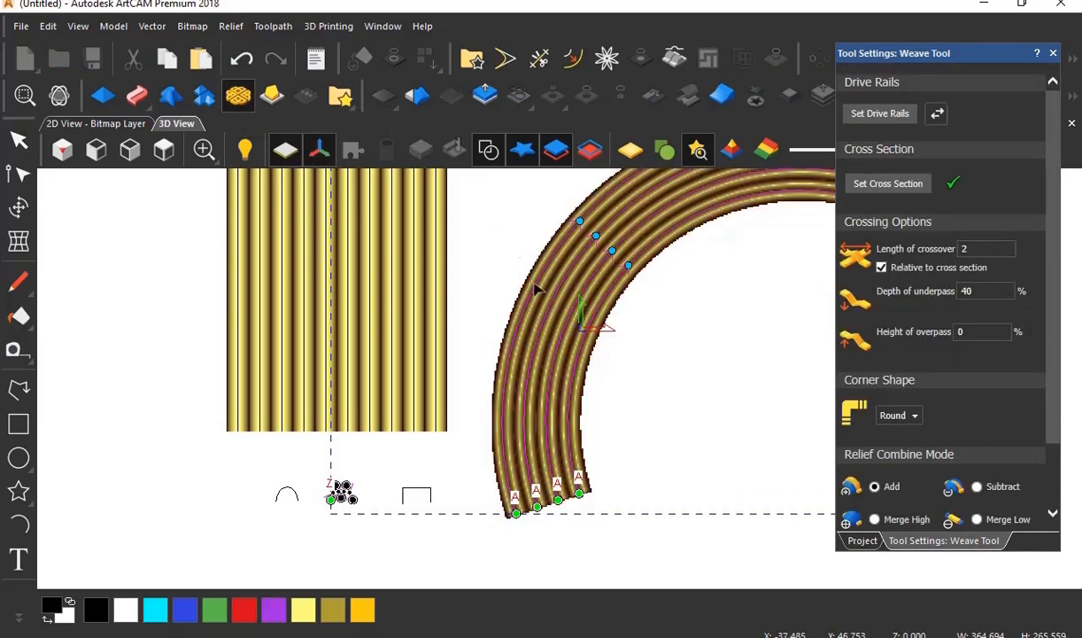
Examine the surface profile of the arc weave preview up close, and leave the Weave tool without applying it.
{"action": "scroll", "coordinate": [570, 346], "scroll_direction": "up", "scroll_amount": 2}
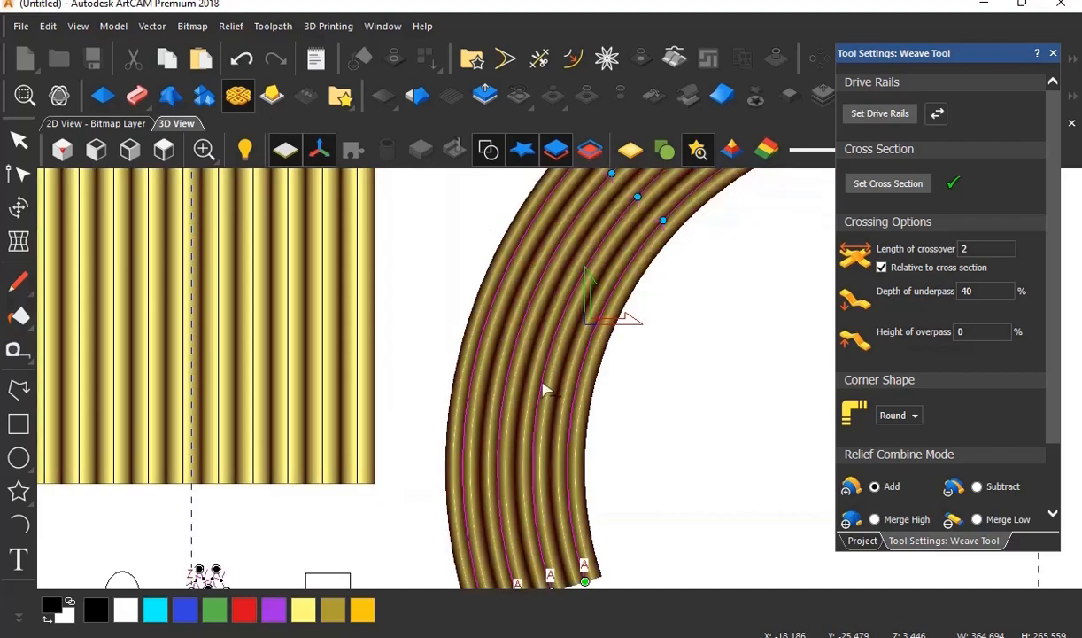
{"action": "scroll", "coordinate": [486, 369], "scroll_direction": "down", "scroll_amount": 3}
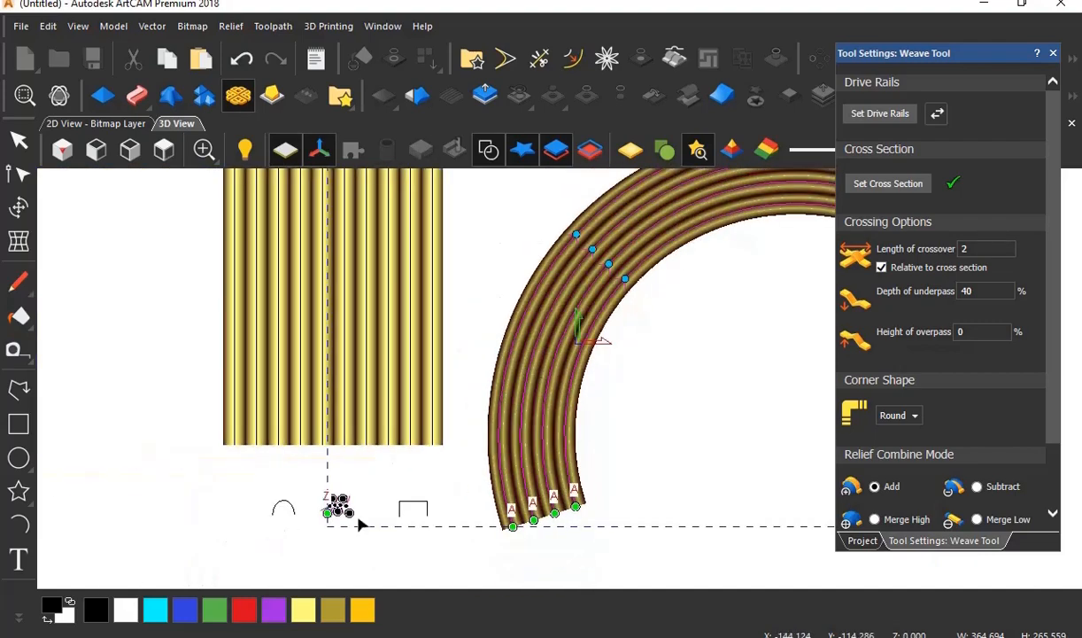
{"action": "scroll", "coordinate": [532, 431], "scroll_direction": "up", "scroll_amount": 3}
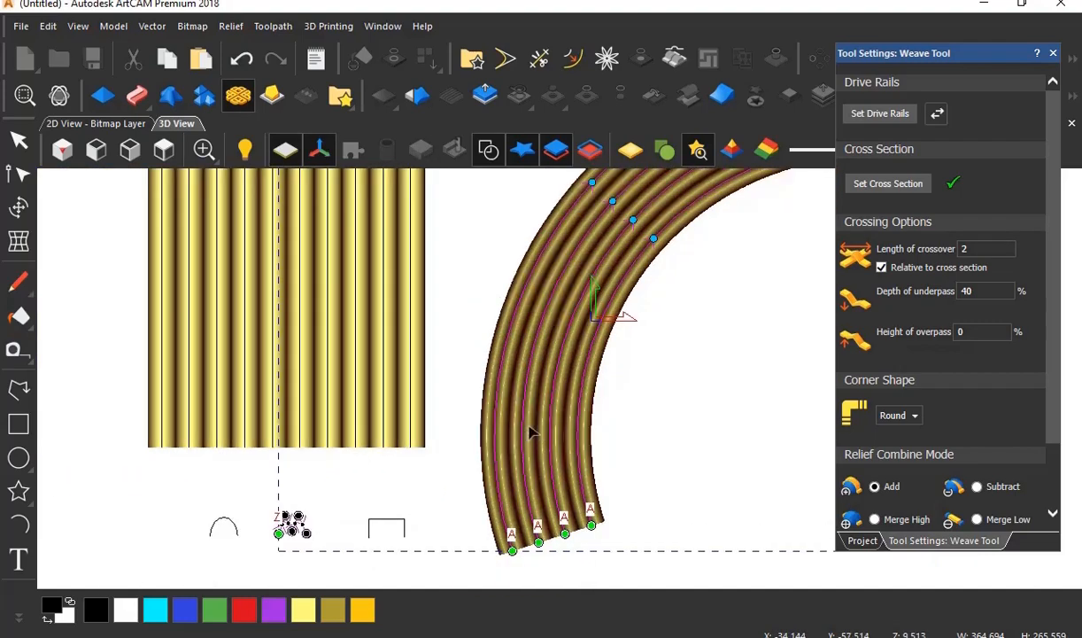
{"action": "scroll", "coordinate": [569, 406], "scroll_direction": "down", "scroll_amount": 2}
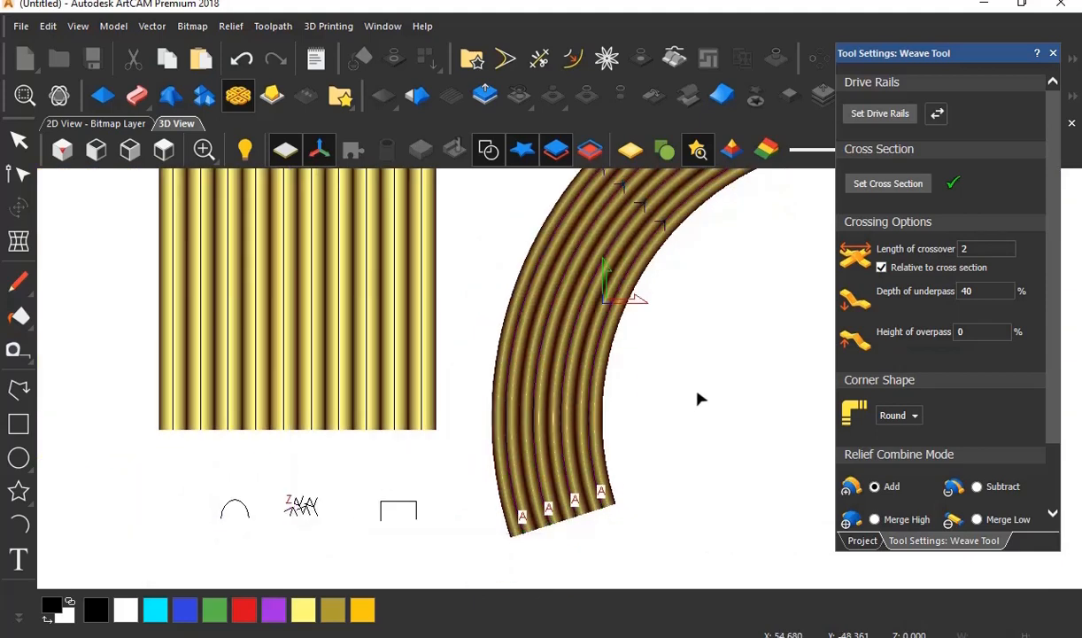
{"action": "scroll", "coordinate": [611, 362], "scroll_direction": "up", "scroll_amount": 5}
{"action": "scroll", "coordinate": [516, 336], "scroll_direction": "up", "scroll_amount": 2}
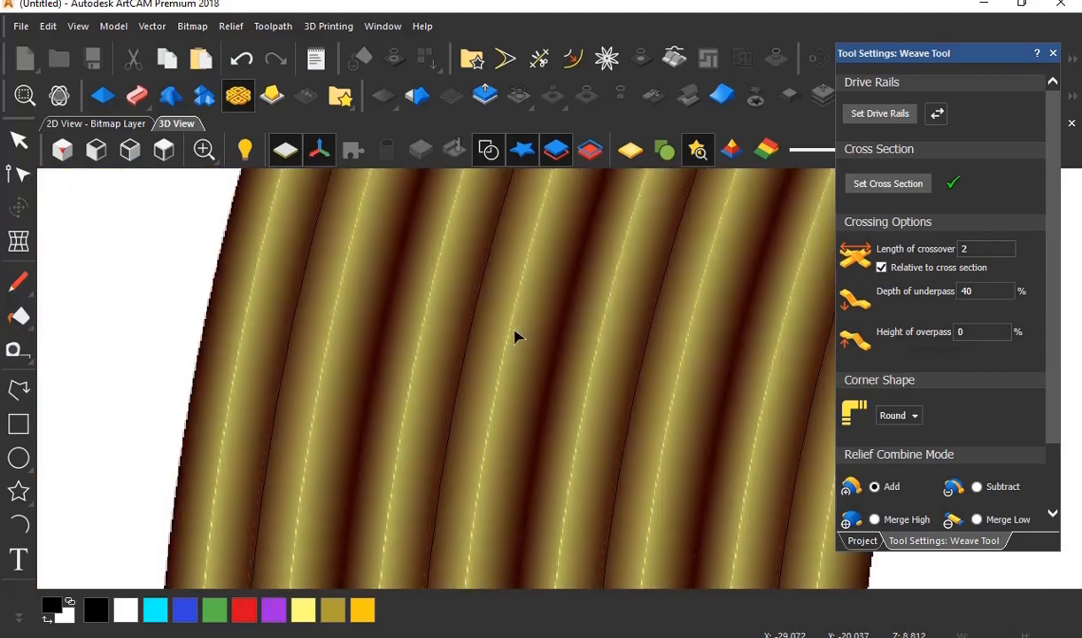
{"action": "scroll", "coordinate": [516, 337], "scroll_direction": "down", "scroll_amount": 8}
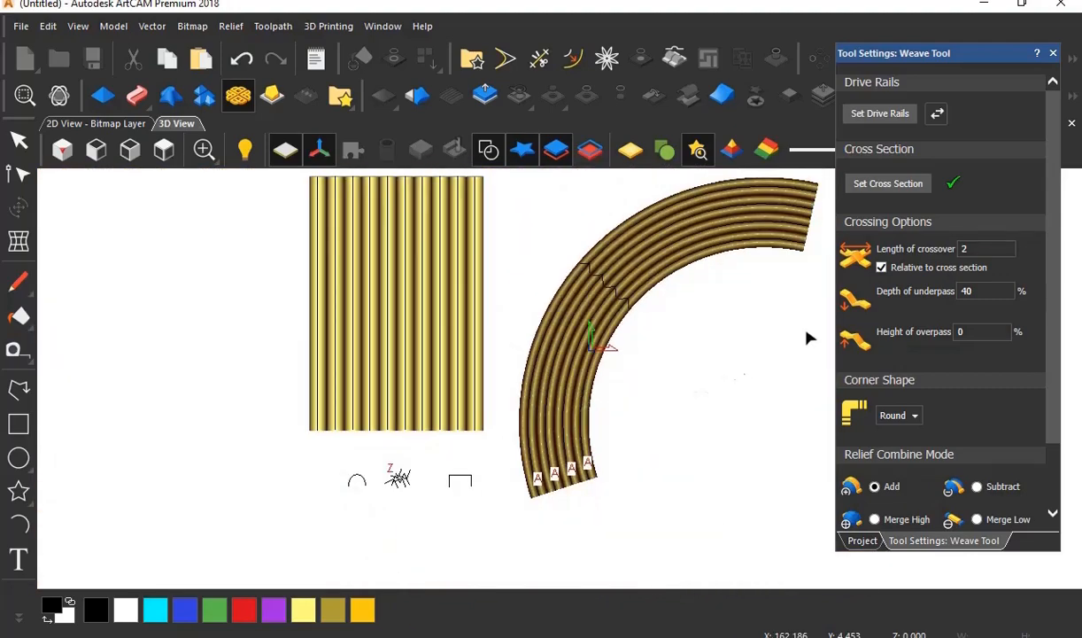
{"action": "left_click", "coordinate": [1053, 54]}
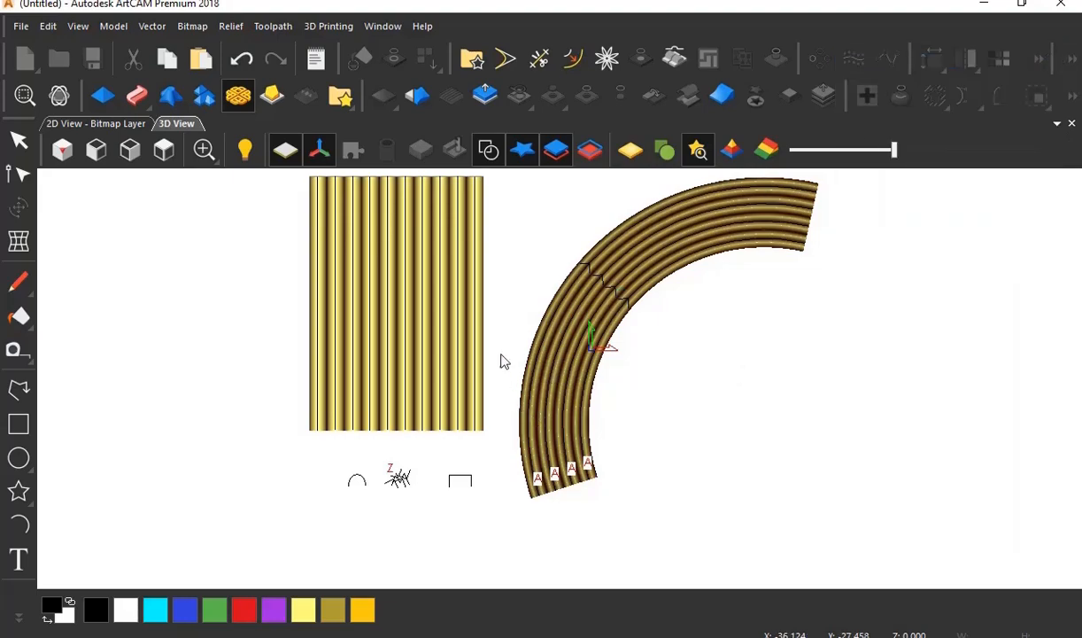
{"action": "scroll", "coordinate": [641, 456], "scroll_direction": "down", "scroll_amount": 2}
{"action": "scroll", "coordinate": [642, 417], "scroll_direction": "up", "scroll_amount": 2}
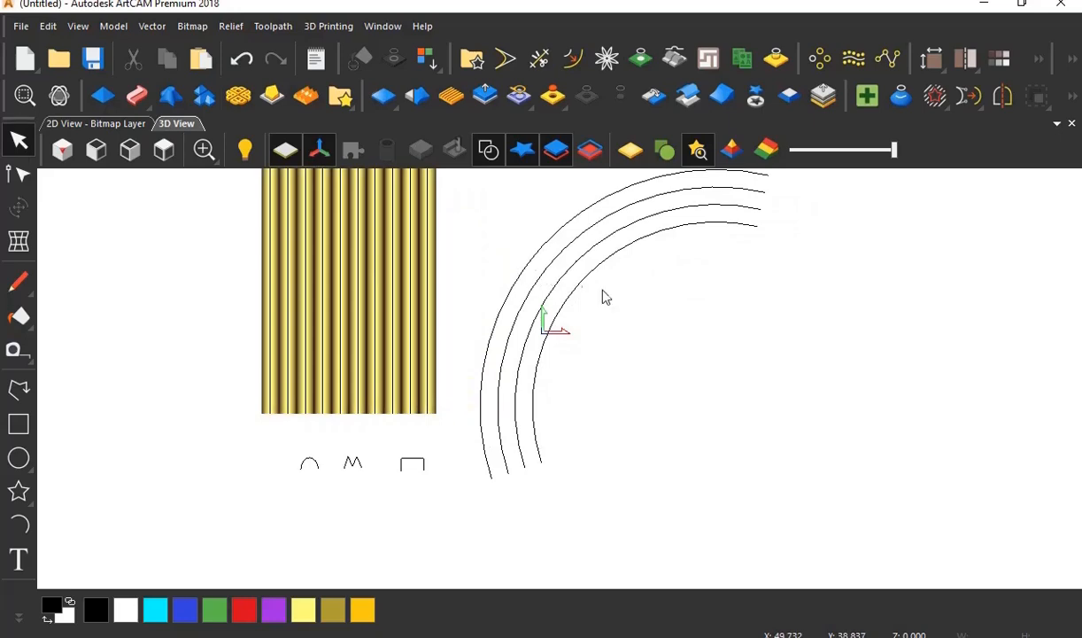
Preview a weave that uses the four concentric arcs as drive rails and the small arch vector as cross section.
{"action": "left_click", "coordinate": [514, 294]}
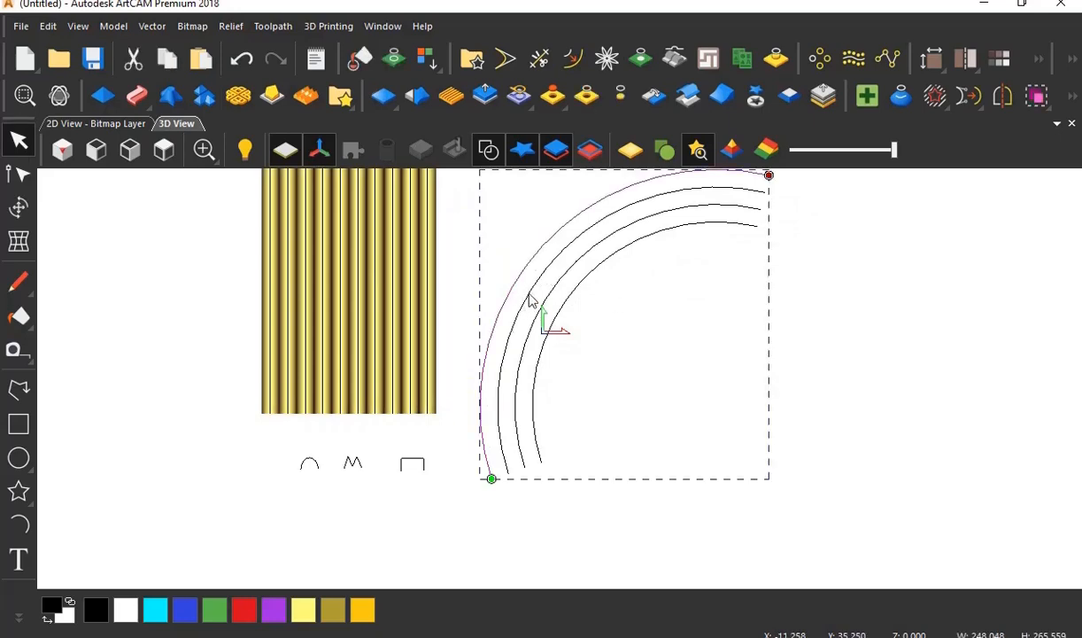
{"action": "left_click", "coordinate": [531, 301], "text": "shift"}
{"action": "left_click", "coordinate": [543, 306], "text": "shift"}
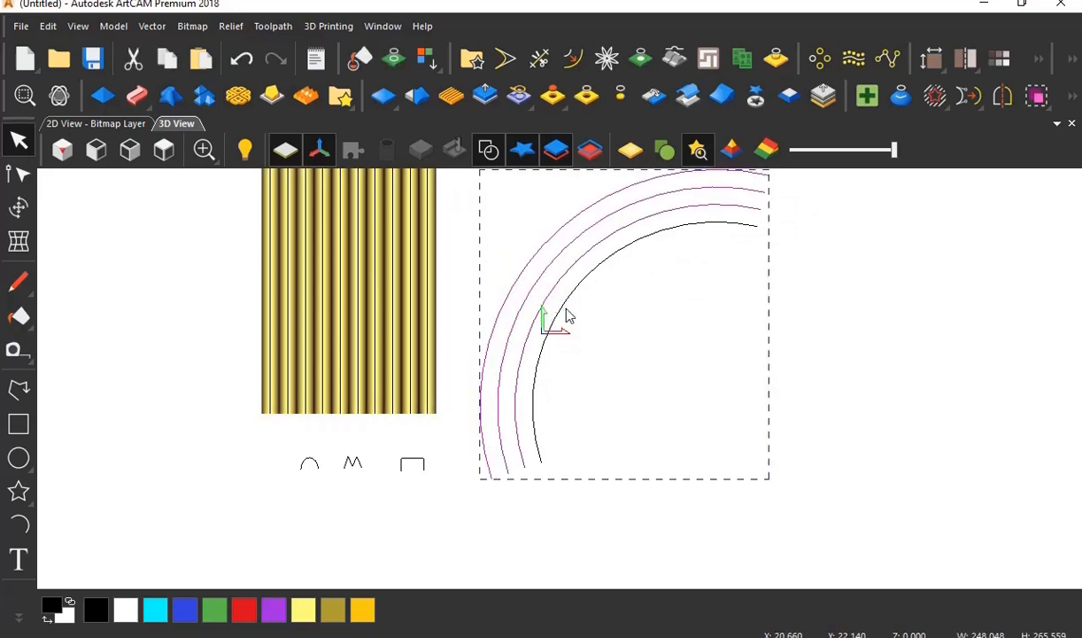
{"action": "left_click", "coordinate": [568, 309], "text": "shift"}
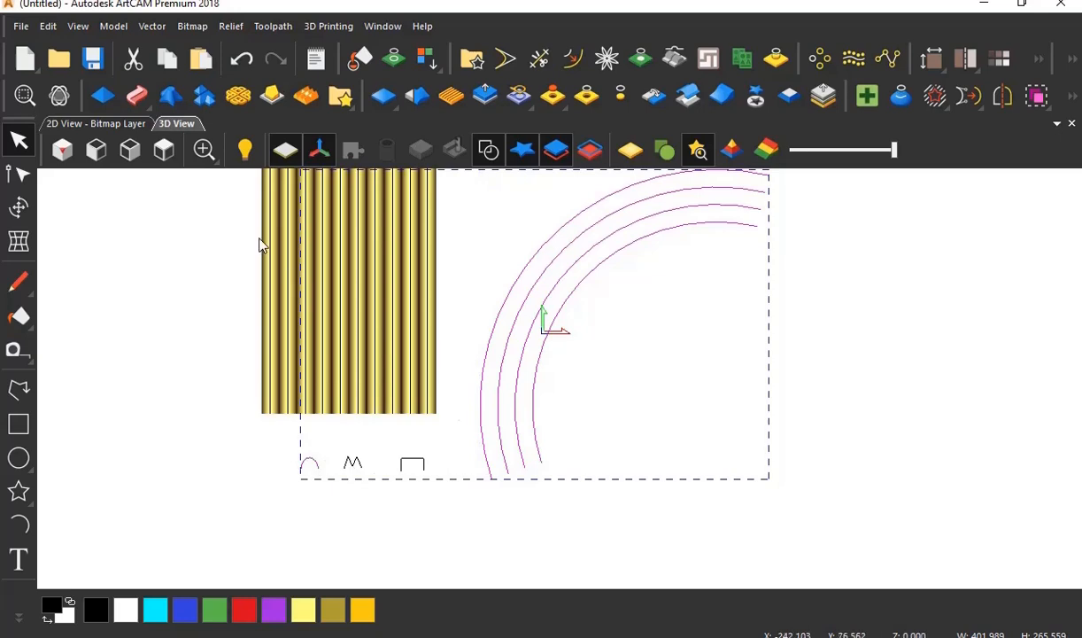
{"action": "left_click", "coordinate": [240, 102]}
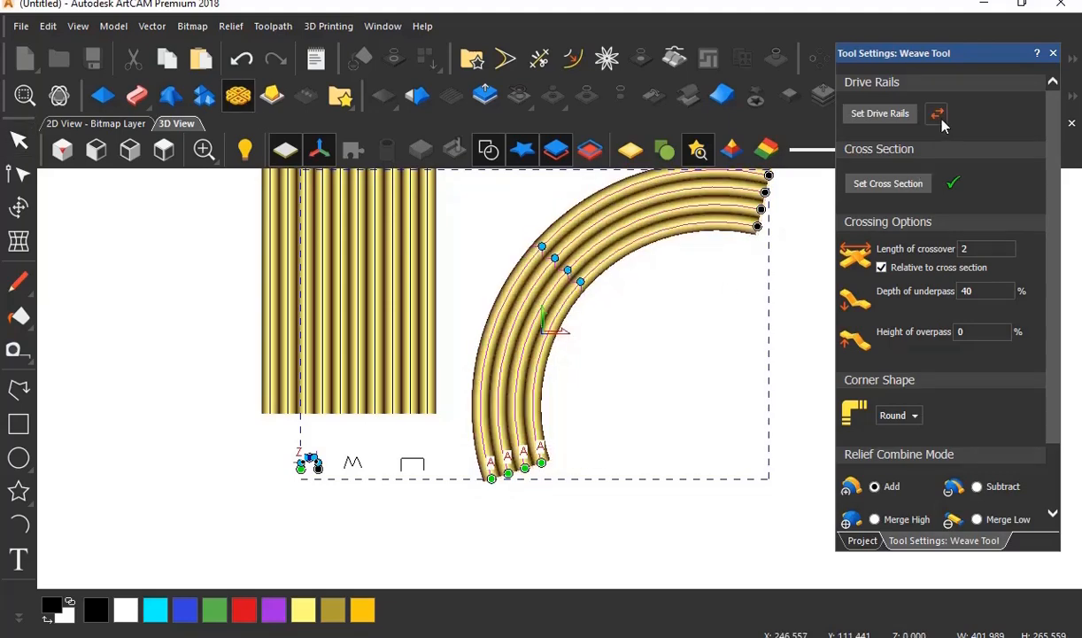
Apply the four-arc weave with the Merge High combine mode, and leave the Weave tool with all vectors deselected.
{"action": "scroll", "coordinate": [1009, 416], "scroll_direction": "down", "scroll_amount": 1}
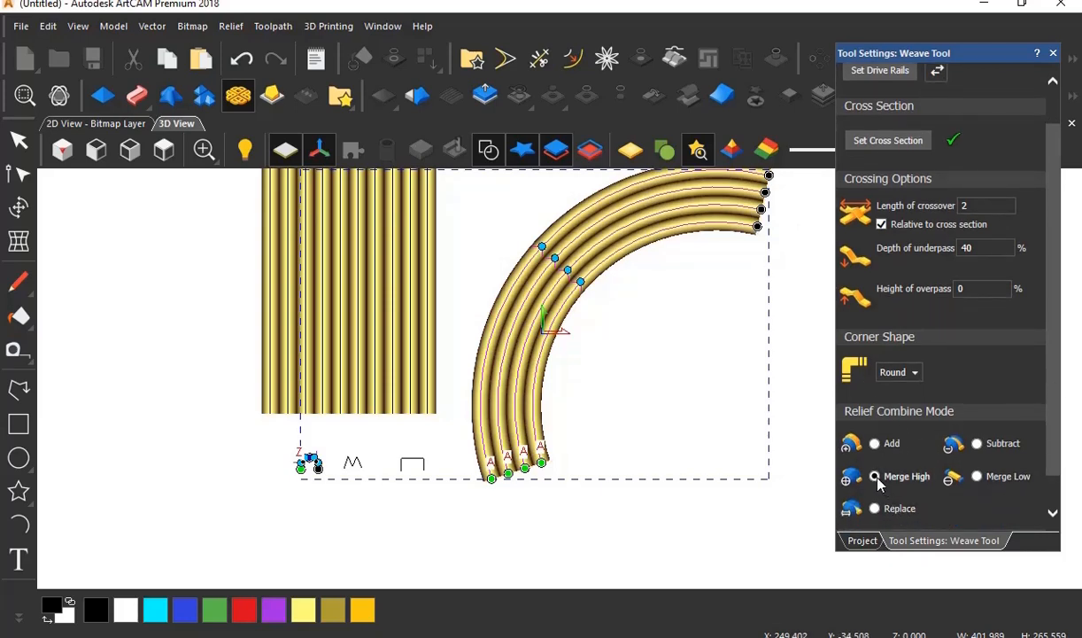
{"action": "left_click", "coordinate": [875, 477]}
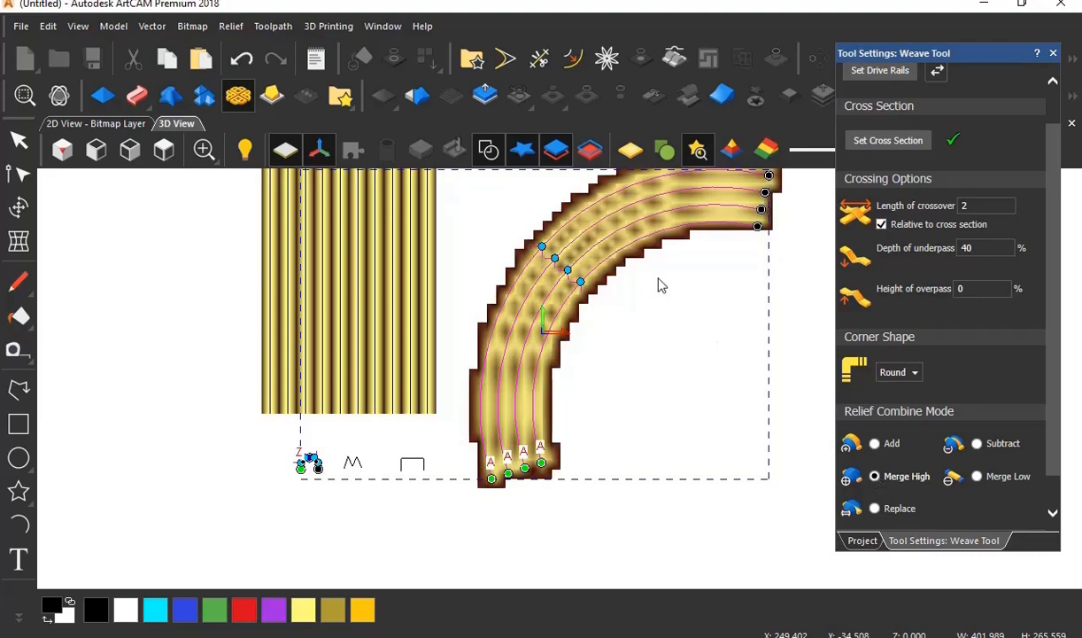
{"action": "scroll", "coordinate": [598, 281], "scroll_direction": "up", "scroll_amount": 2}
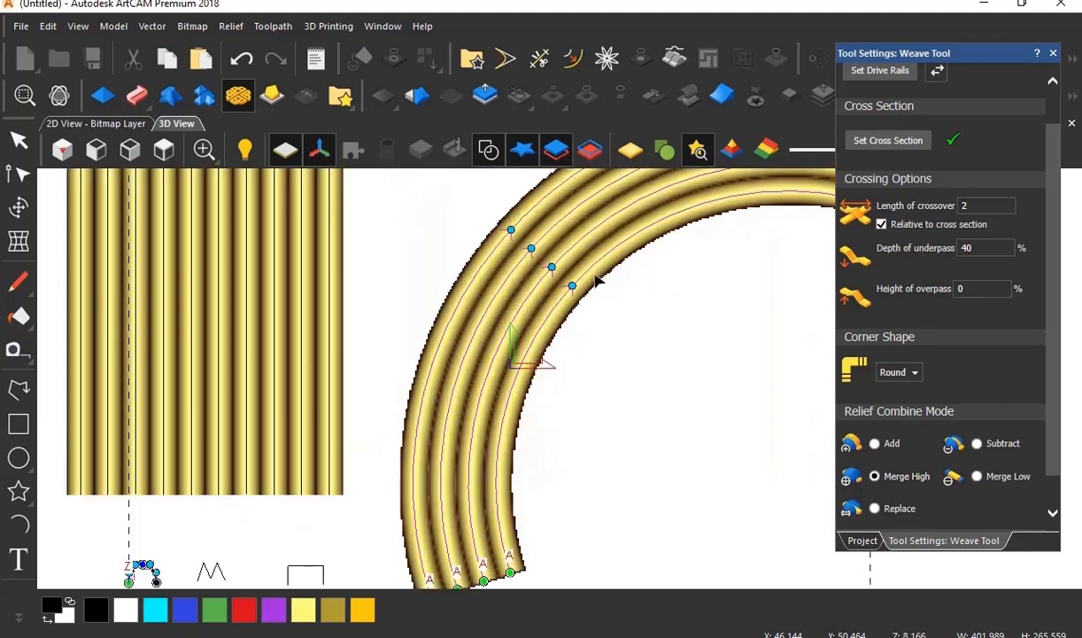
{"action": "scroll", "coordinate": [623, 317], "scroll_direction": "down", "scroll_amount": 3}
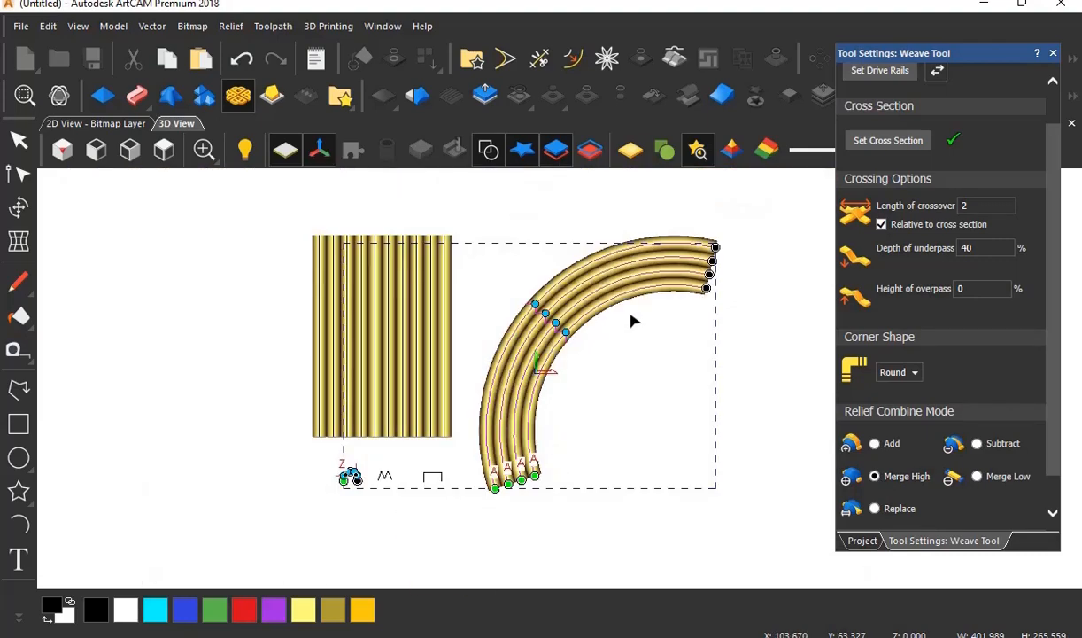
{"action": "left_click_drag", "start_coordinate": [1059, 443], "coordinate": [1042, 518]}
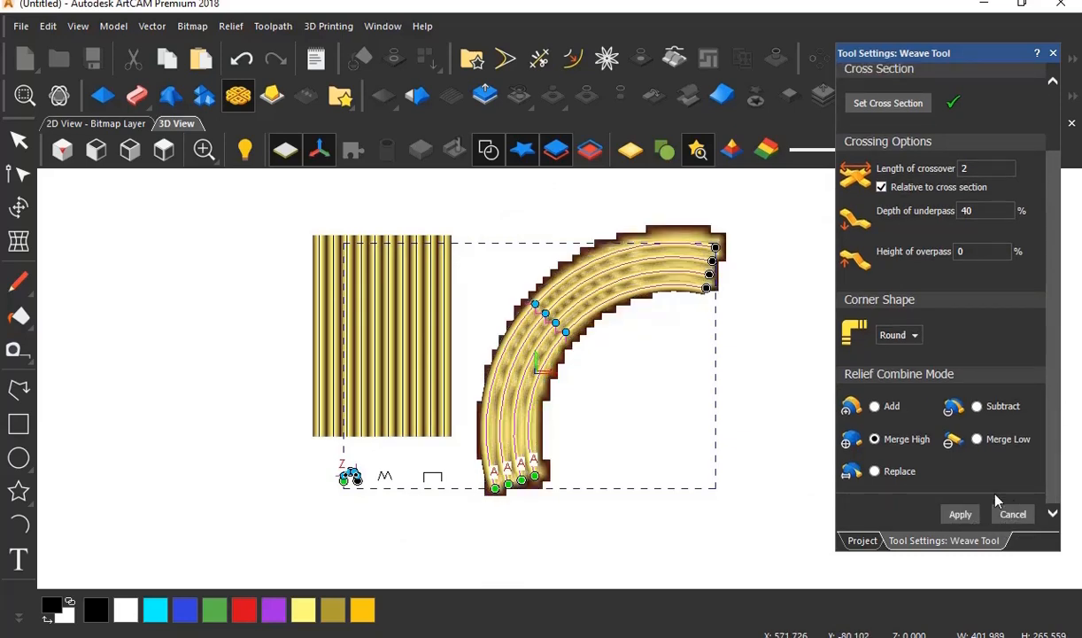
{"action": "left_click", "coordinate": [599, 401]}
{"action": "scroll", "coordinate": [618, 460], "scroll_direction": "down", "scroll_amount": 2}
{"action": "scroll", "coordinate": [618, 460], "scroll_direction": "up", "scroll_amount": 3}
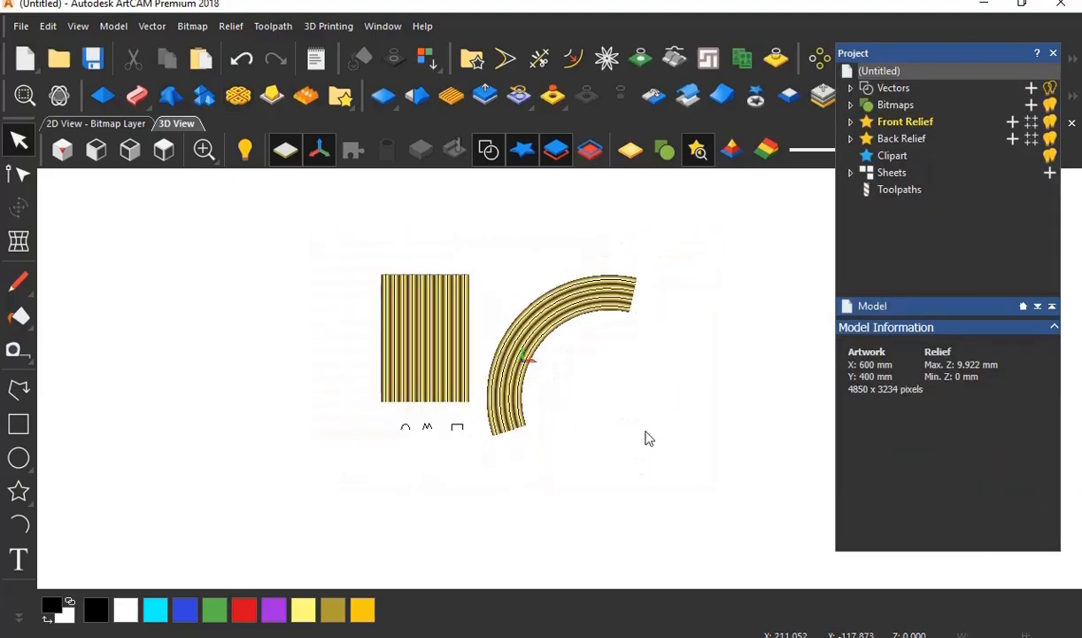
Draw a rectangle vector about 165 mm wide and 148 mm high in the empty area inside the arc weave's curve.
{"action": "left_click", "coordinate": [19, 424]}
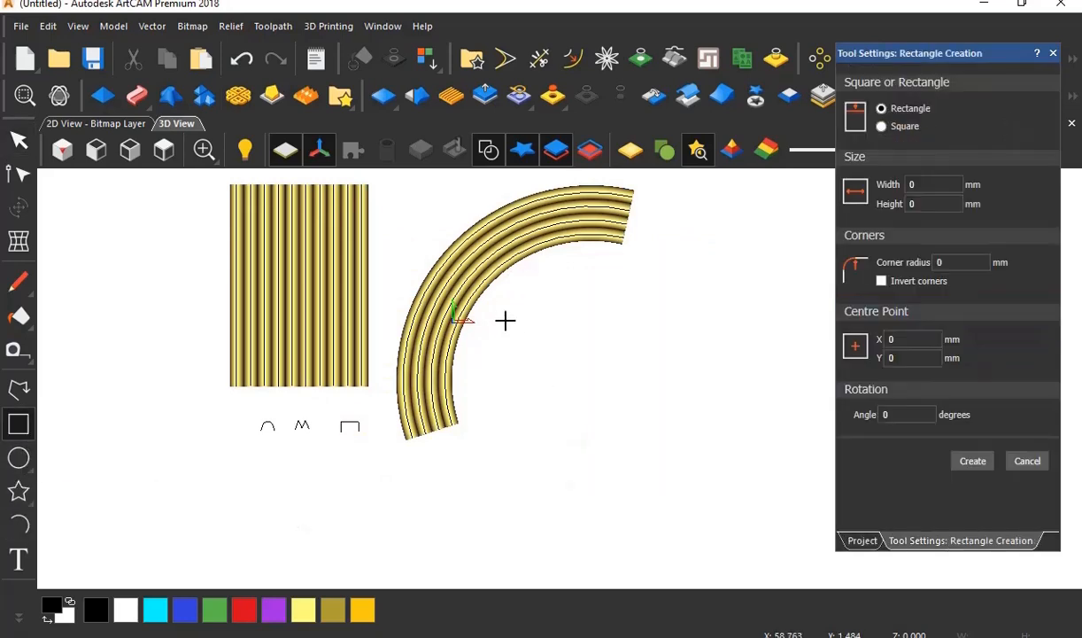
{"action": "left_click_drag", "start_coordinate": [502, 311], "coordinate": [655, 447]}
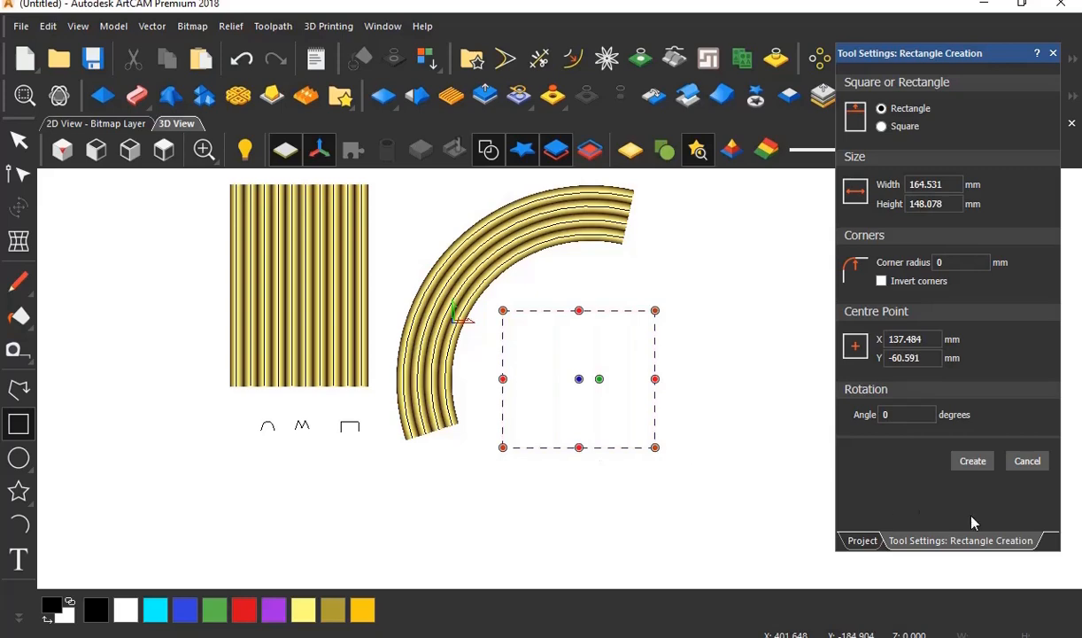
{"action": "left_click", "coordinate": [974, 461]}
{"action": "left_click", "coordinate": [1028, 461]}
{"action": "left_click", "coordinate": [587, 379]}
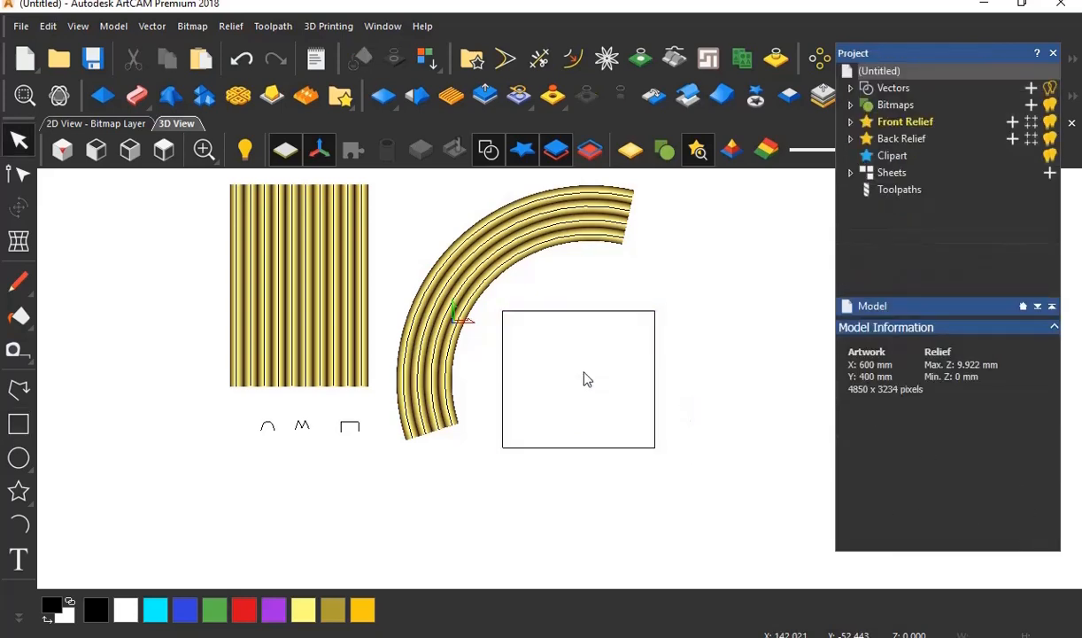
Try a weave that uses the new rectangle as drive rail and the M-shaped vector as cross section.
{"action": "left_click", "coordinate": [587, 312]}
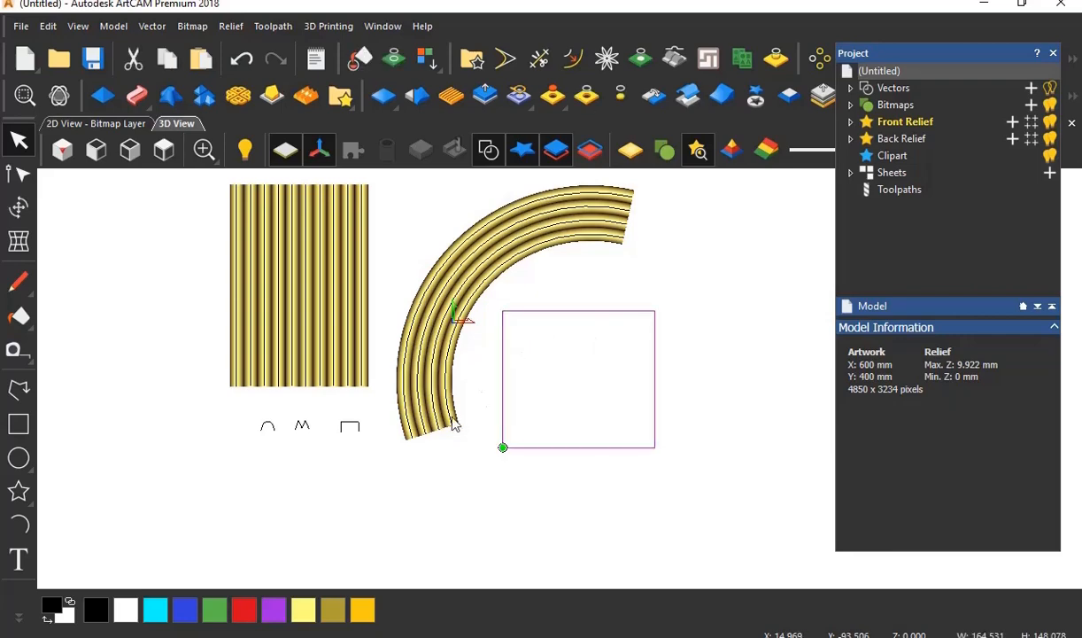
{"action": "left_click", "coordinate": [305, 428], "text": "shift"}
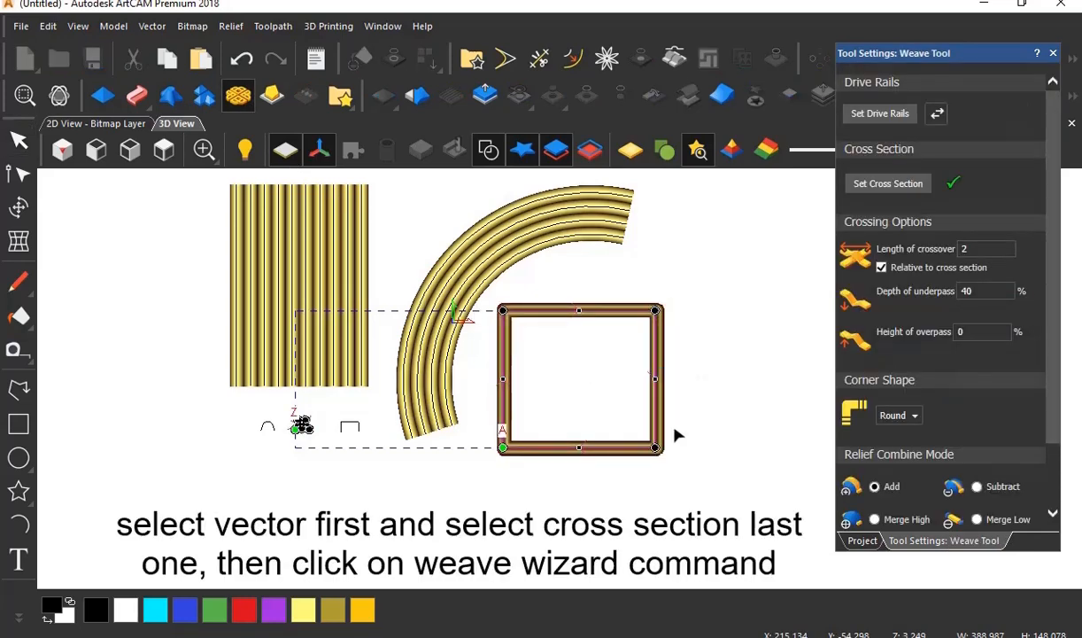
{"action": "scroll", "coordinate": [536, 354], "scroll_direction": "up", "scroll_amount": 4}
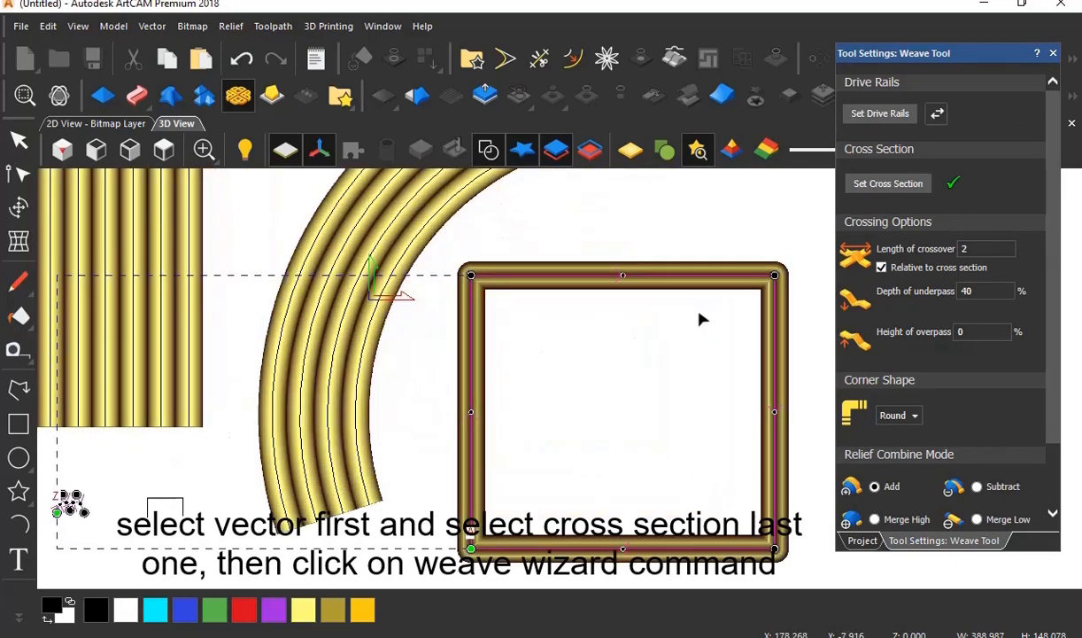
{"action": "scroll", "coordinate": [441, 299], "scroll_direction": "up", "scroll_amount": 1}
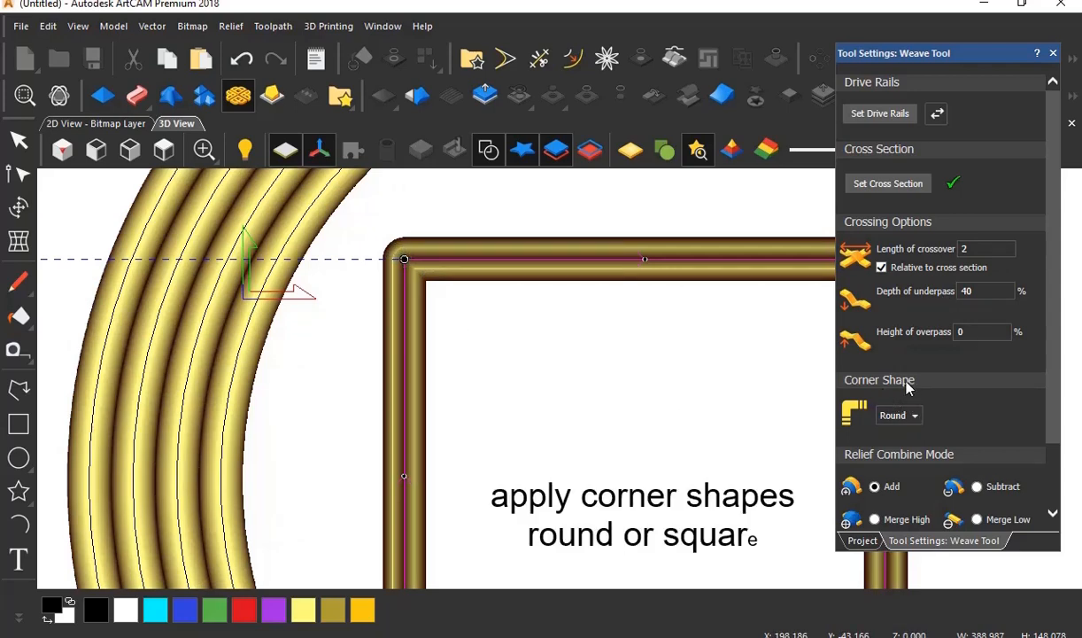
Try the Square corner shape on the M-profile rectangle weave and inspect one corner up close.
{"action": "left_click", "coordinate": [916, 416]}
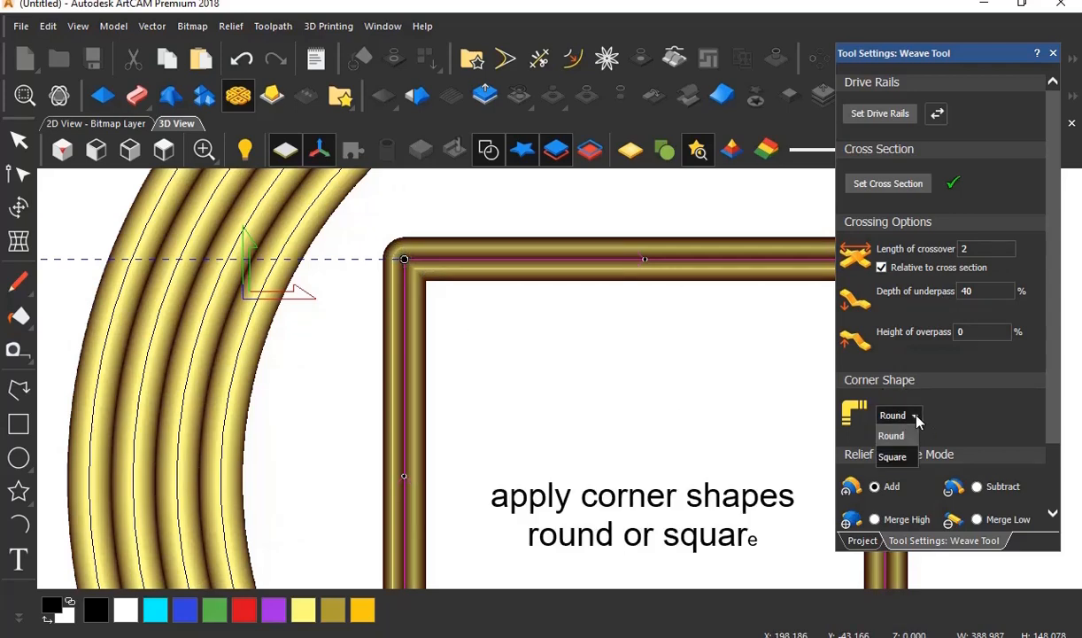
{"action": "left_click", "coordinate": [893, 456]}
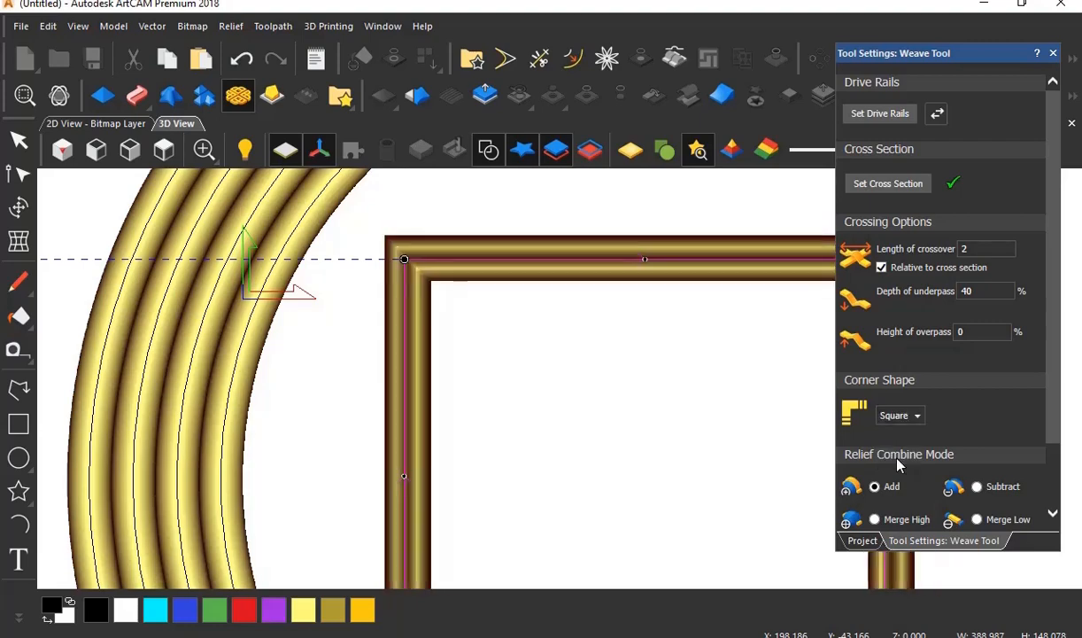
{"action": "scroll", "coordinate": [428, 275], "scroll_direction": "up", "scroll_amount": 3}
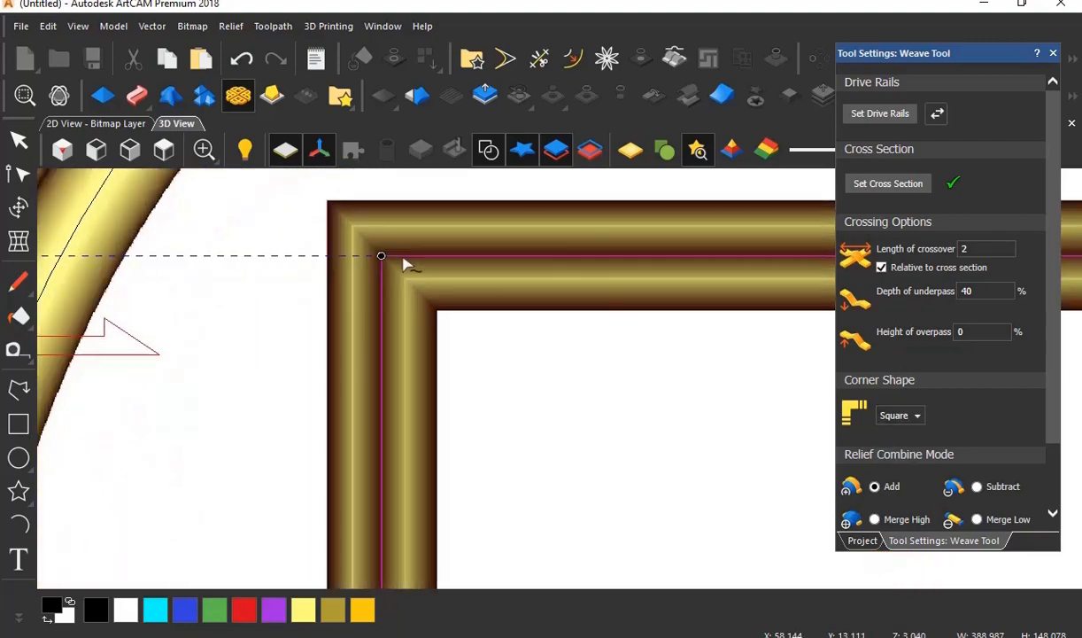
Return the corner shape to Round, then leave the Weave tool without applying the M-profile weave and deselect the vectors.
{"action": "left_click", "coordinate": [918, 415]}
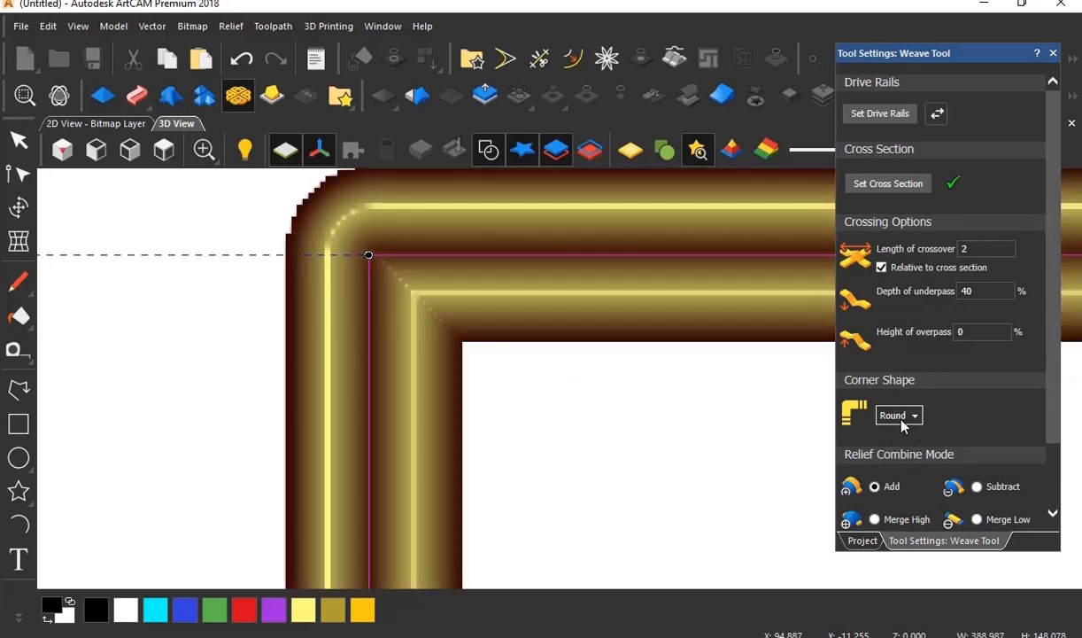
{"action": "scroll", "coordinate": [863, 430], "scroll_direction": "down", "scroll_amount": 3}
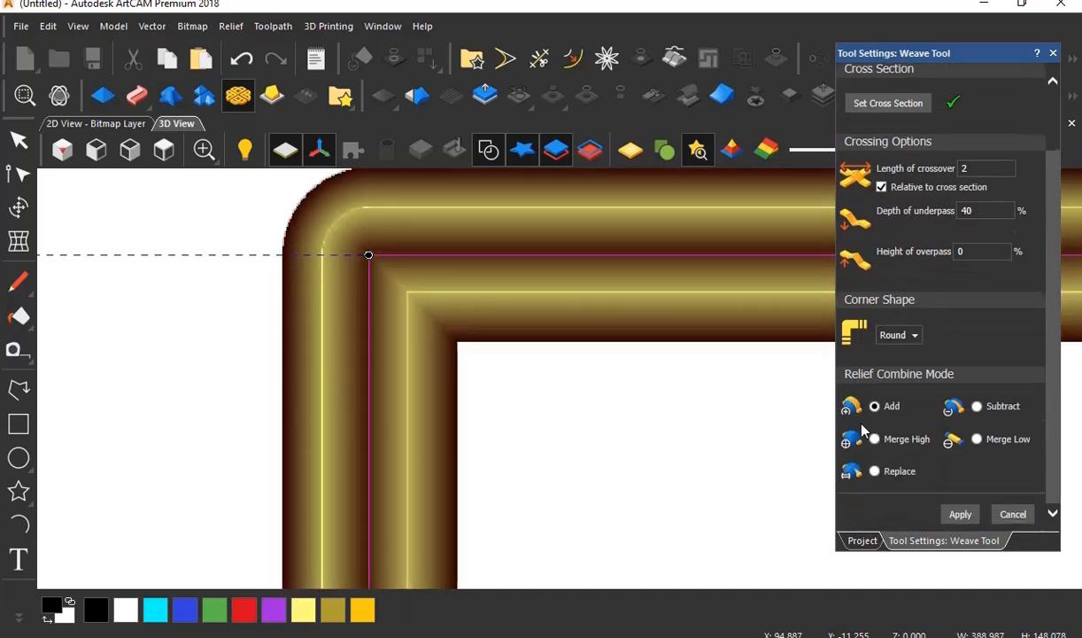
{"action": "left_click", "coordinate": [1014, 515]}
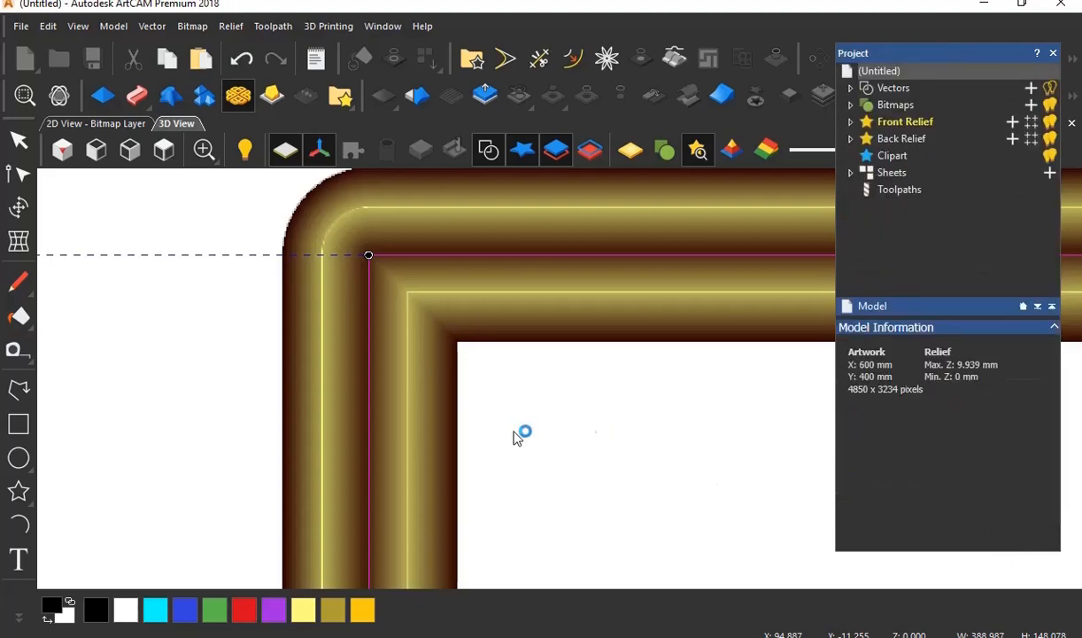
{"action": "scroll", "coordinate": [541, 437], "scroll_direction": "down", "scroll_amount": 2}
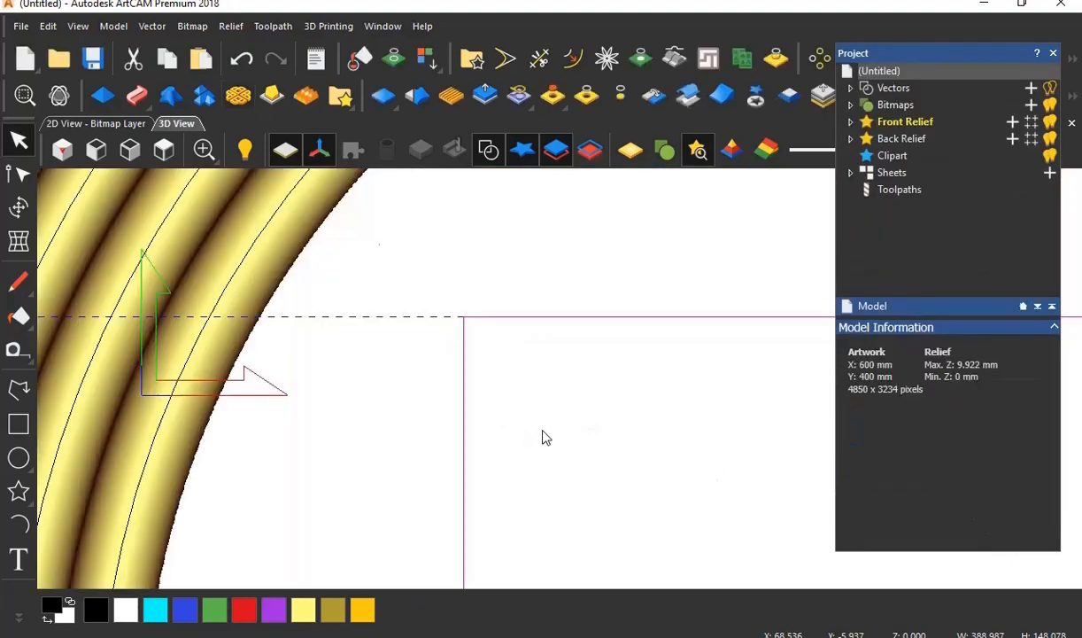
{"action": "scroll", "coordinate": [549, 441], "scroll_direction": "down", "scroll_amount": 2}
{"action": "scroll", "coordinate": [623, 451], "scroll_direction": "down", "scroll_amount": 2}
{"action": "left_click", "coordinate": [606, 435]}
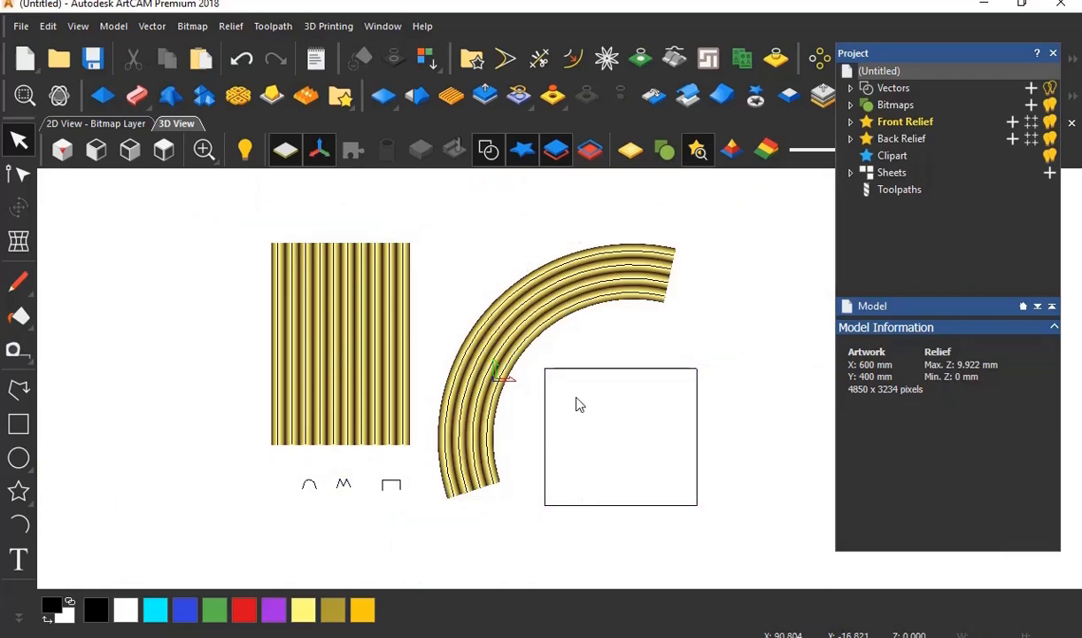
Preview a weave that uses the rectangle as drive rail and the small open rectangular vector as cross section.
{"action": "left_click", "coordinate": [575, 368]}
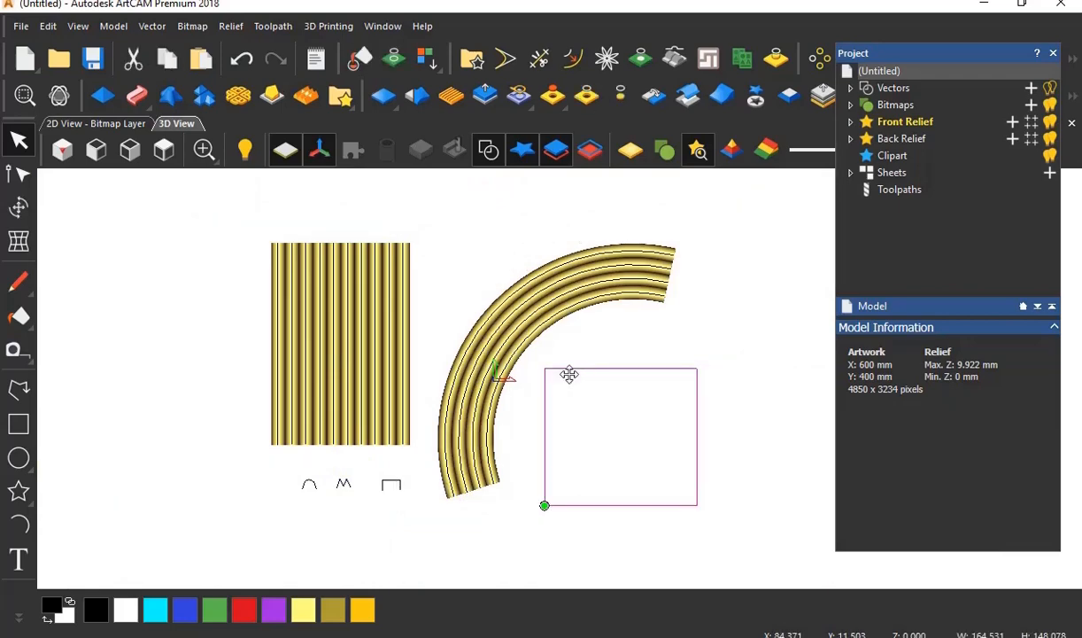
{"action": "left_click", "coordinate": [399, 481], "text": "shift"}
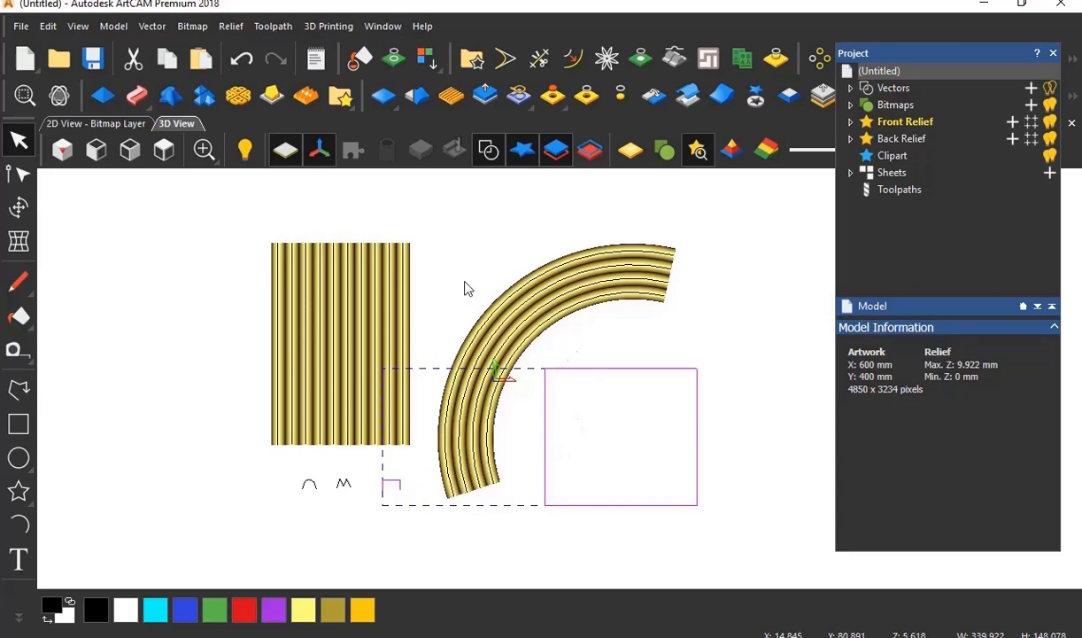
{"action": "left_click", "coordinate": [239, 99]}
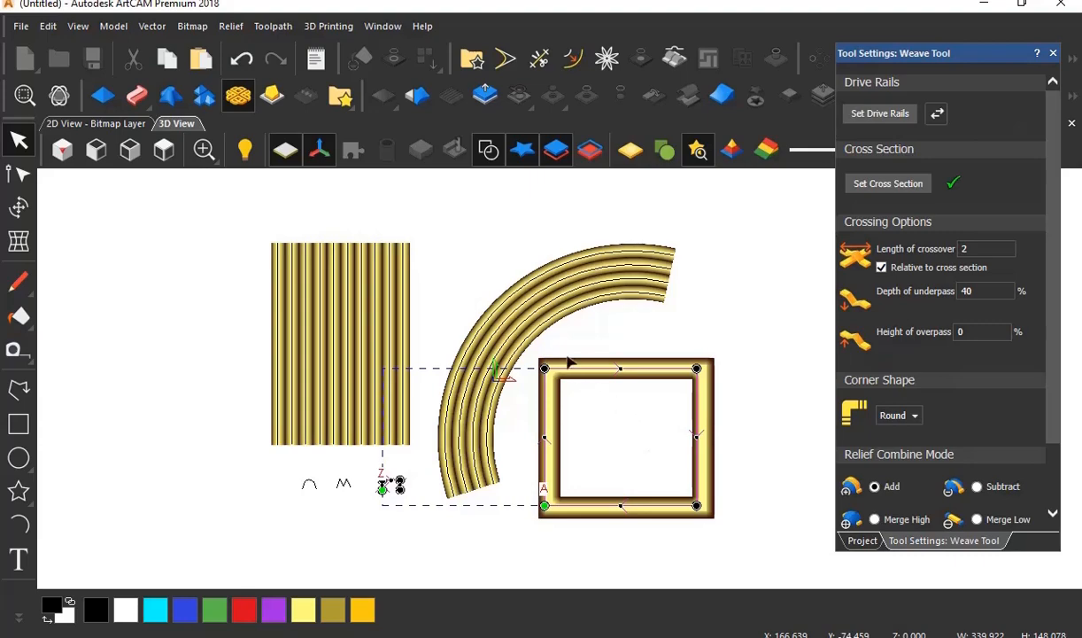
{"action": "scroll", "coordinate": [571, 363], "scroll_direction": "up", "scroll_amount": 3}
{"action": "scroll", "coordinate": [549, 403], "scroll_direction": "up", "scroll_amount": 3}
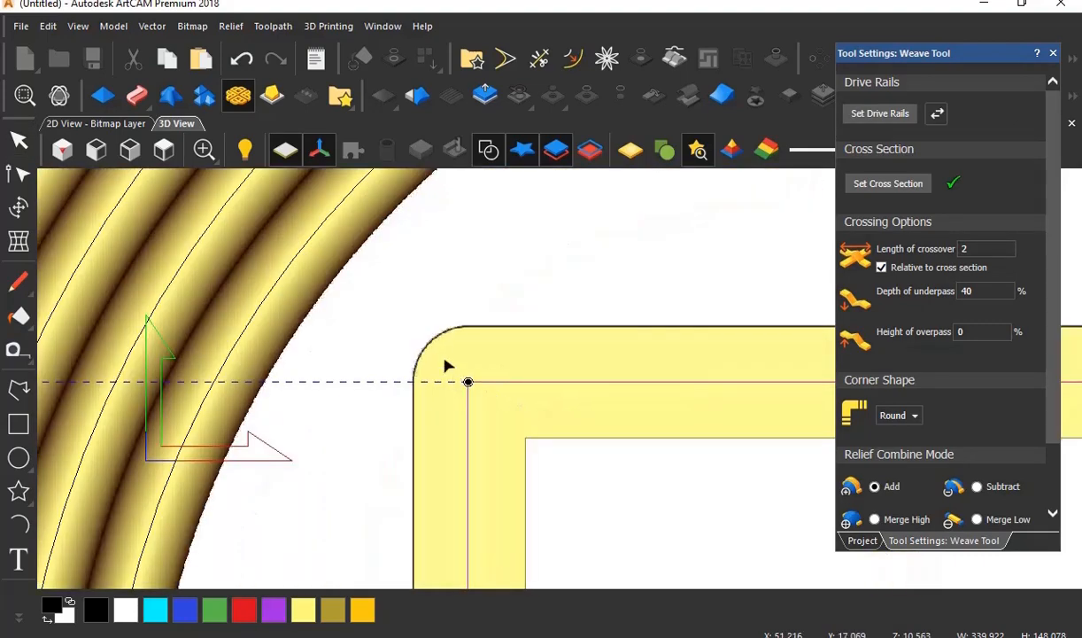
Set the rectangle weave's corner shape to Square and its relief combine mode to Subtract, and inspect the preview.
{"action": "left_click", "coordinate": [915, 415]}
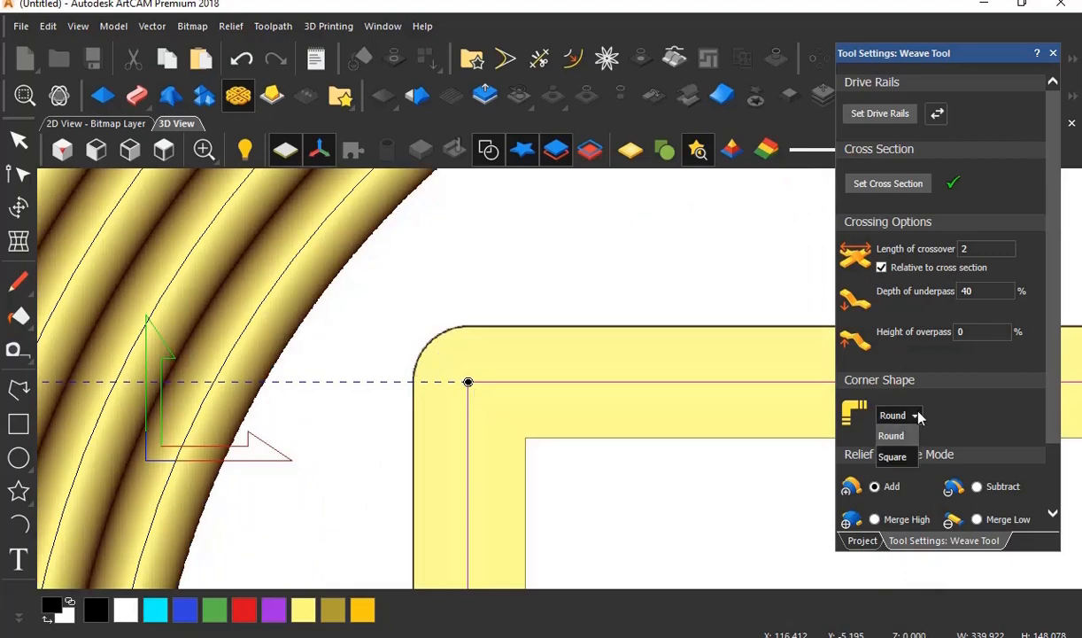
{"action": "left_click", "coordinate": [893, 456]}
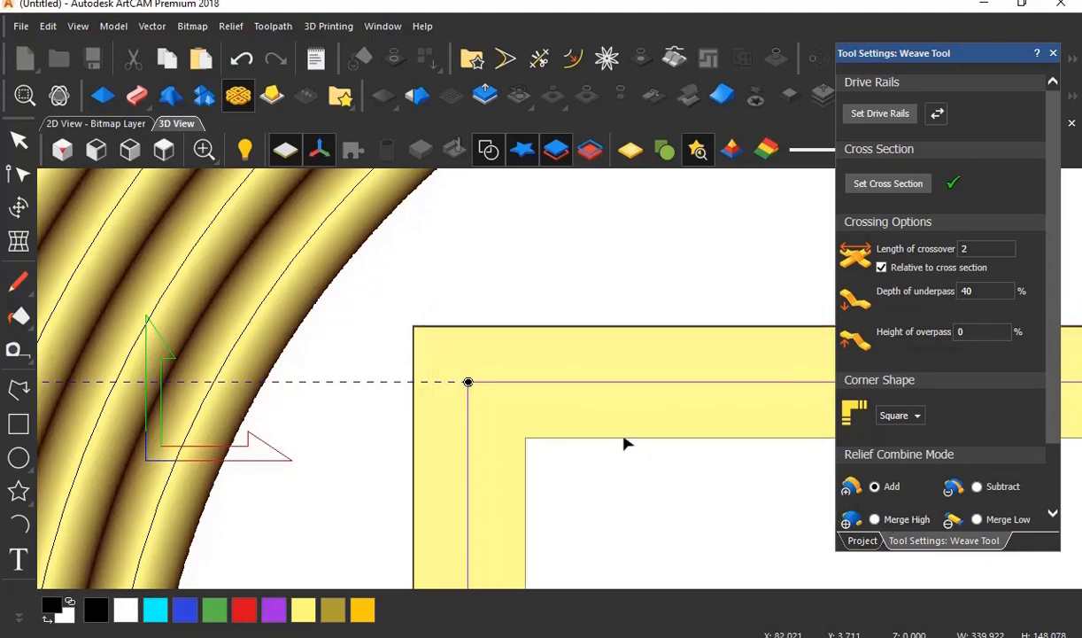
{"action": "scroll", "coordinate": [594, 410], "scroll_direction": "down", "scroll_amount": 4}
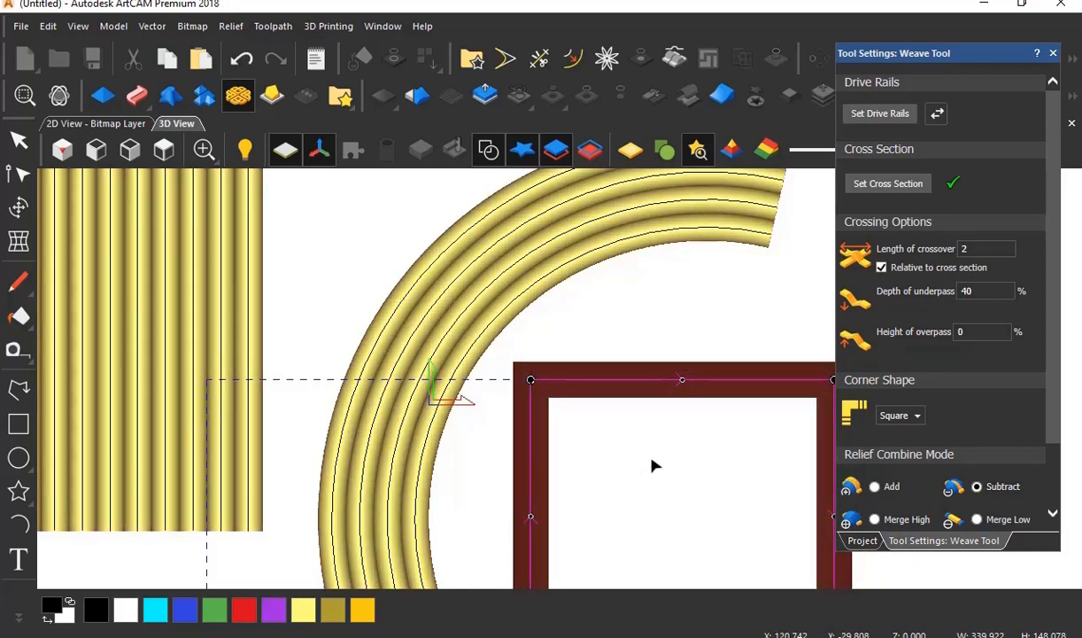
{"action": "scroll", "coordinate": [639, 483], "scroll_direction": "down", "scroll_amount": 5}
{"action": "scroll", "coordinate": [586, 407], "scroll_direction": "up", "scroll_amount": 2}
{"action": "scroll", "coordinate": [590, 413], "scroll_direction": "up", "scroll_amount": 3}
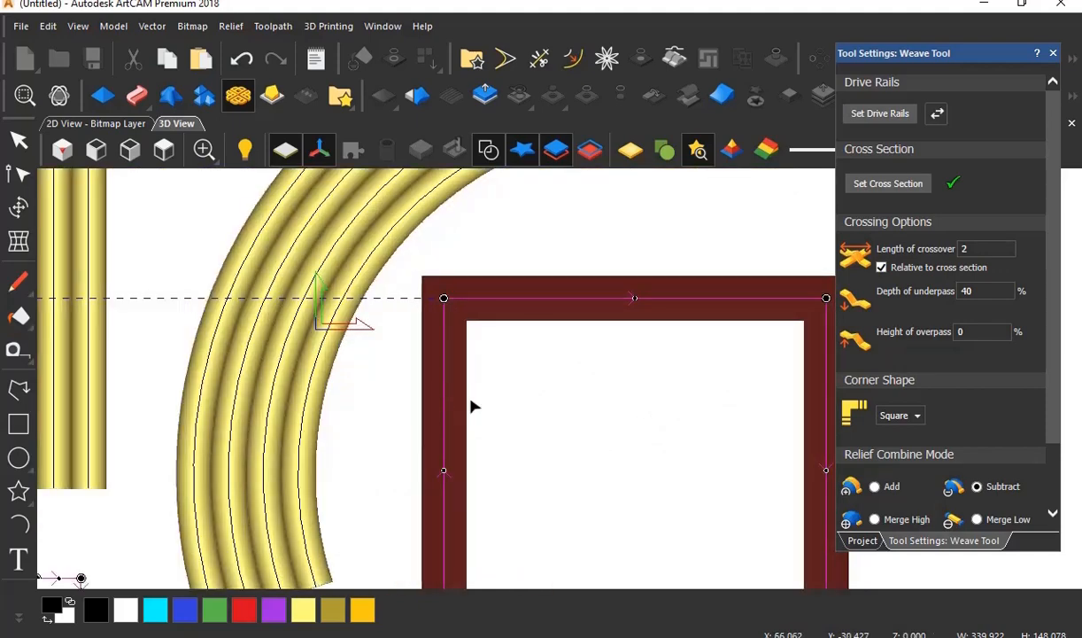
{"action": "mouse_move", "coordinate": [909, 627]}
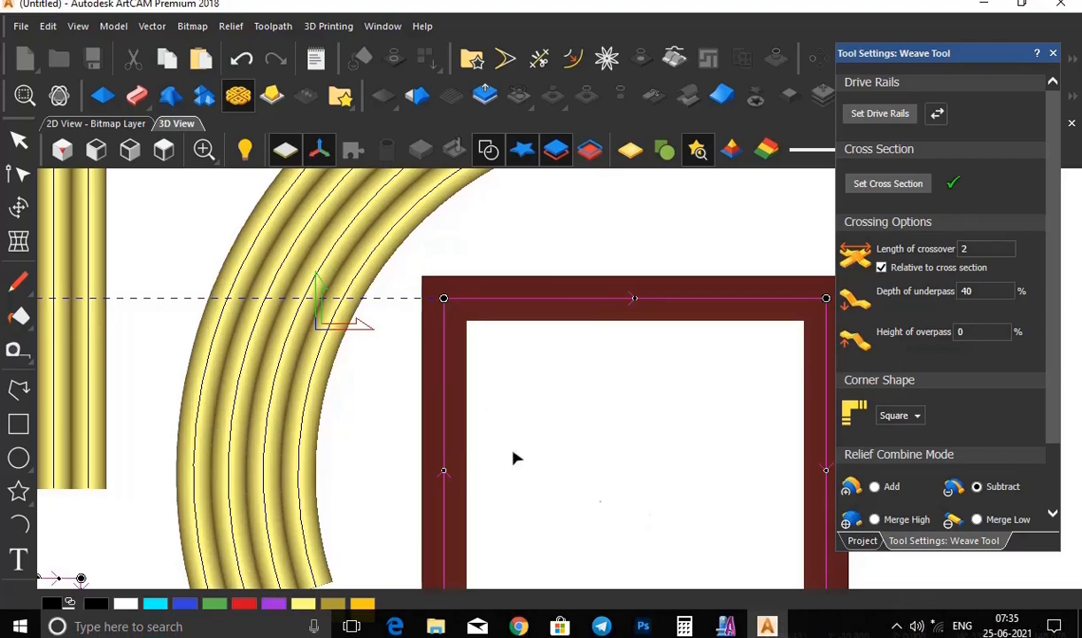
{"action": "scroll", "coordinate": [610, 447], "scroll_direction": "down", "scroll_amount": 1}
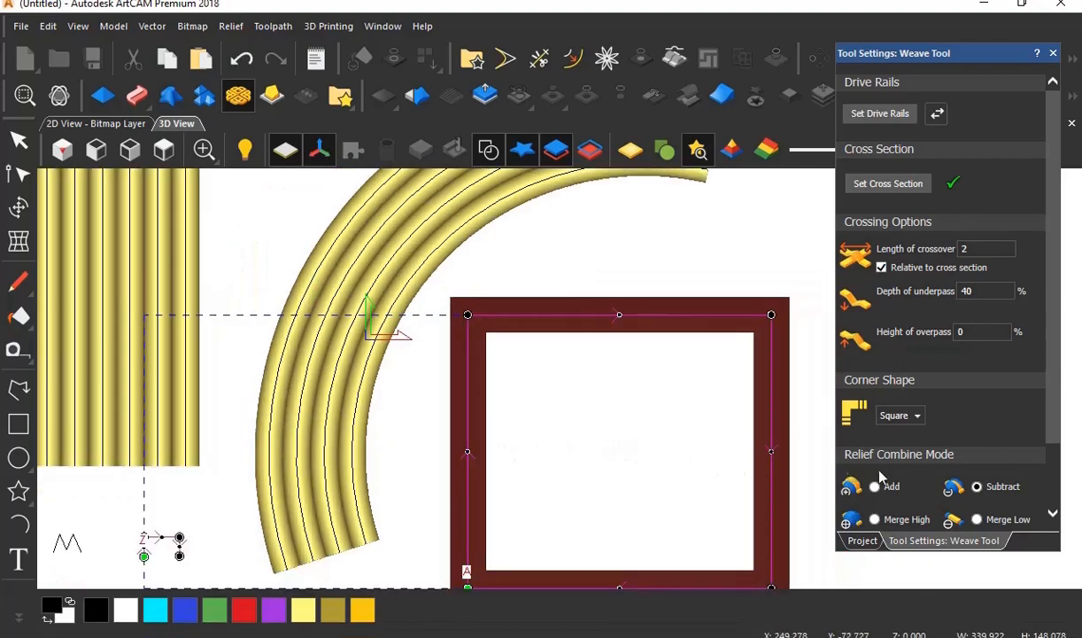
Leave the Weave tool without applying the subtracting rectangle weave and clear the vector selection.
{"action": "scroll", "coordinate": [1044, 470], "scroll_direction": "down", "scroll_amount": 2}
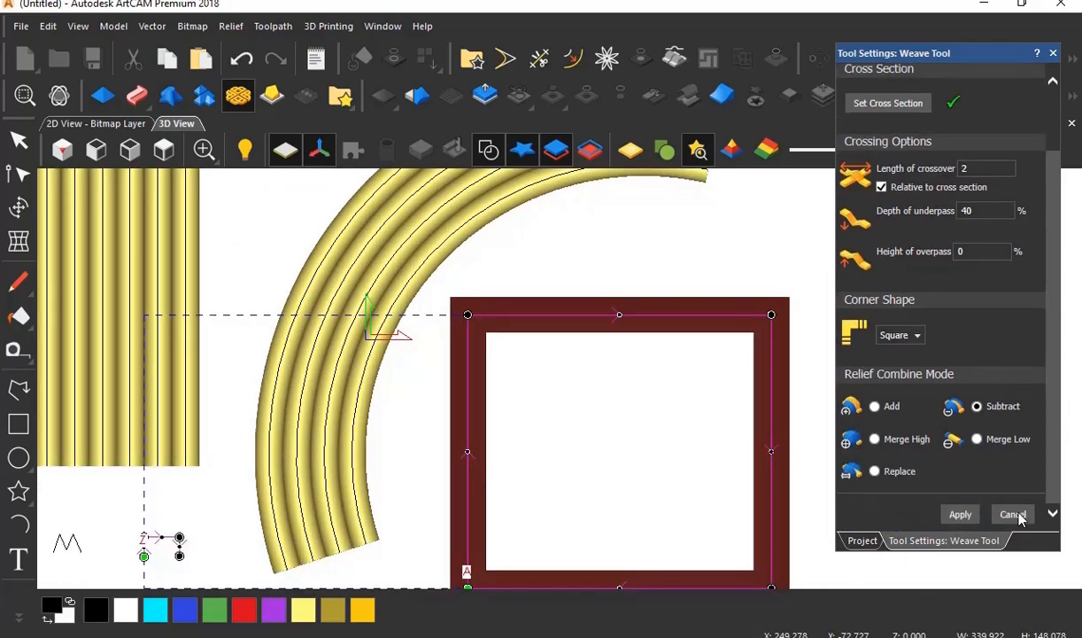
{"action": "left_click", "coordinate": [1014, 514]}
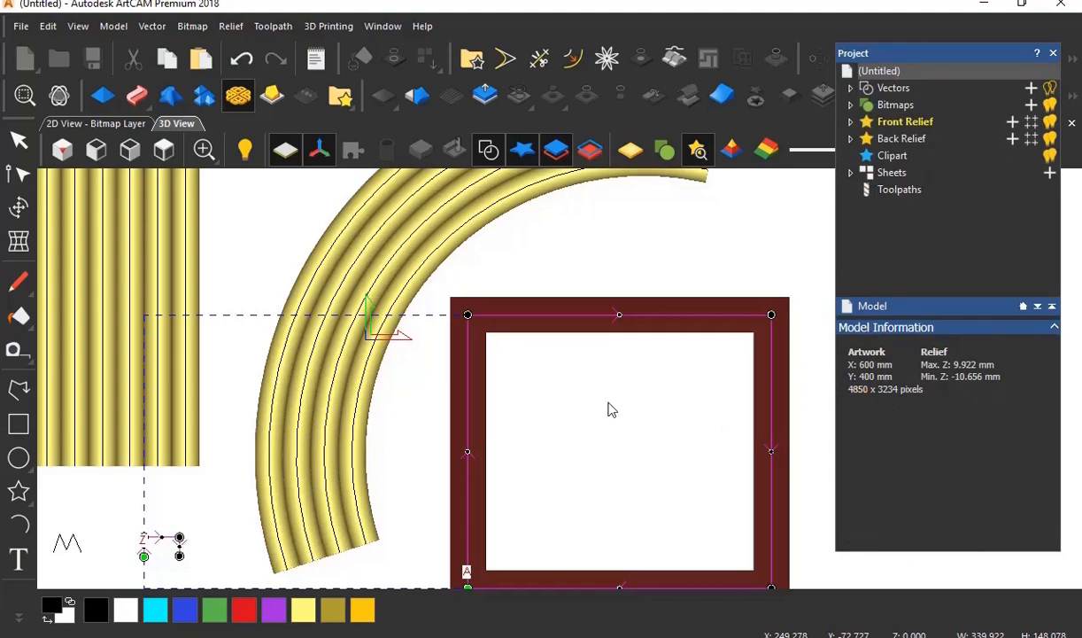
{"action": "scroll", "coordinate": [580, 418], "scroll_direction": "down", "scroll_amount": 2}
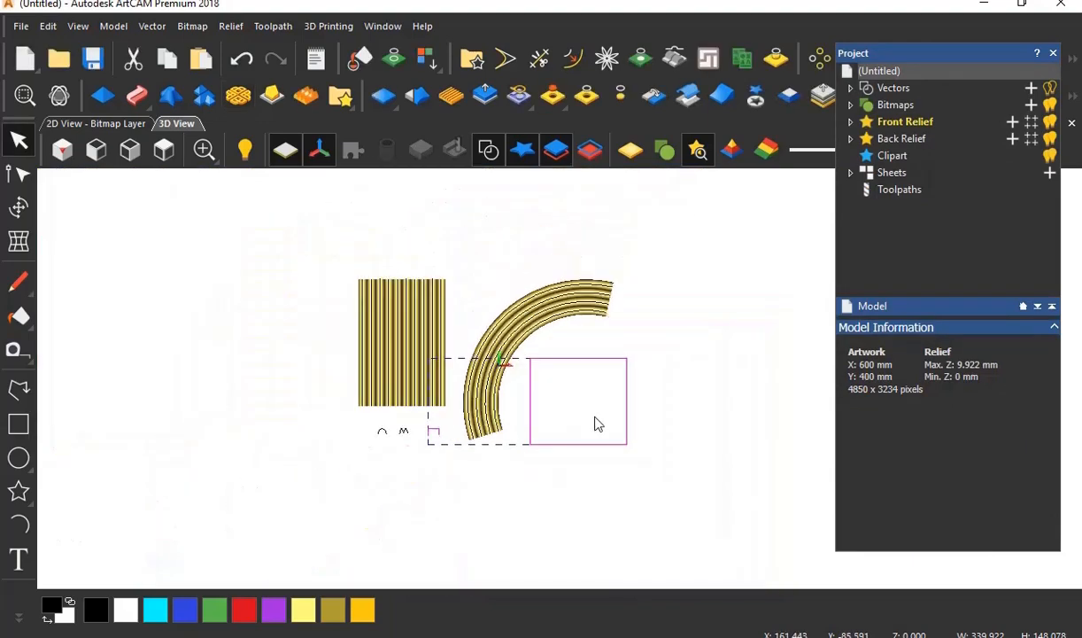
{"action": "left_click", "coordinate": [670, 391]}
{"action": "left_click_drag", "start_coordinate": [326, 246], "coordinate": [651, 485]}
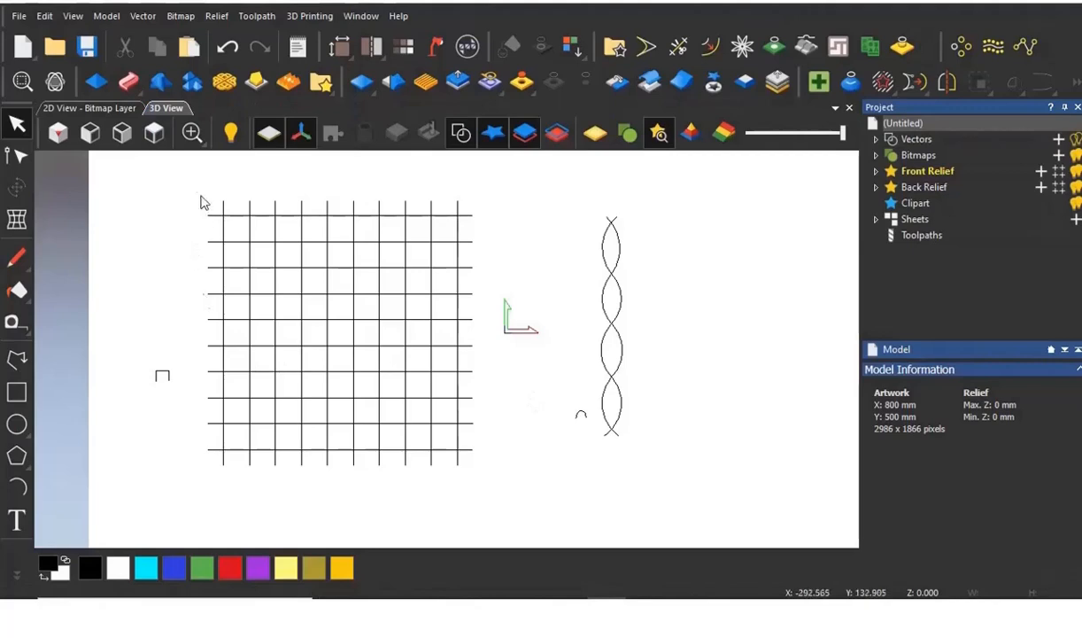
Preview a weave that uses all grid lines as drive rails and the small open rectangular vector as cross section, and inspect its crossings.
{"action": "left_click_drag", "start_coordinate": [189, 188], "coordinate": [494, 507]}
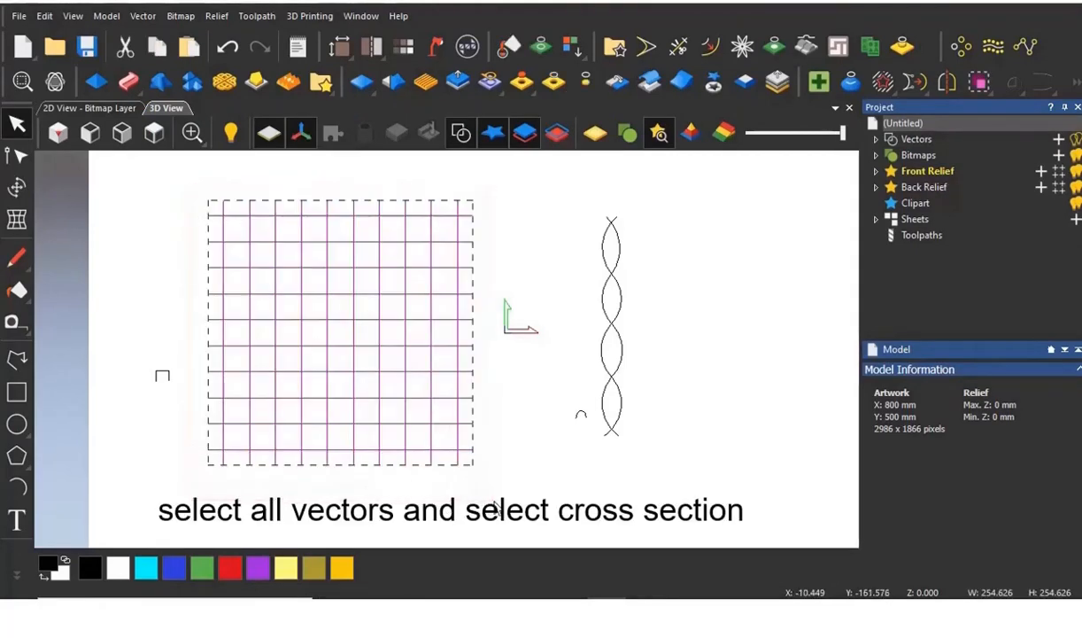
{"action": "left_click", "coordinate": [166, 376], "text": "shift"}
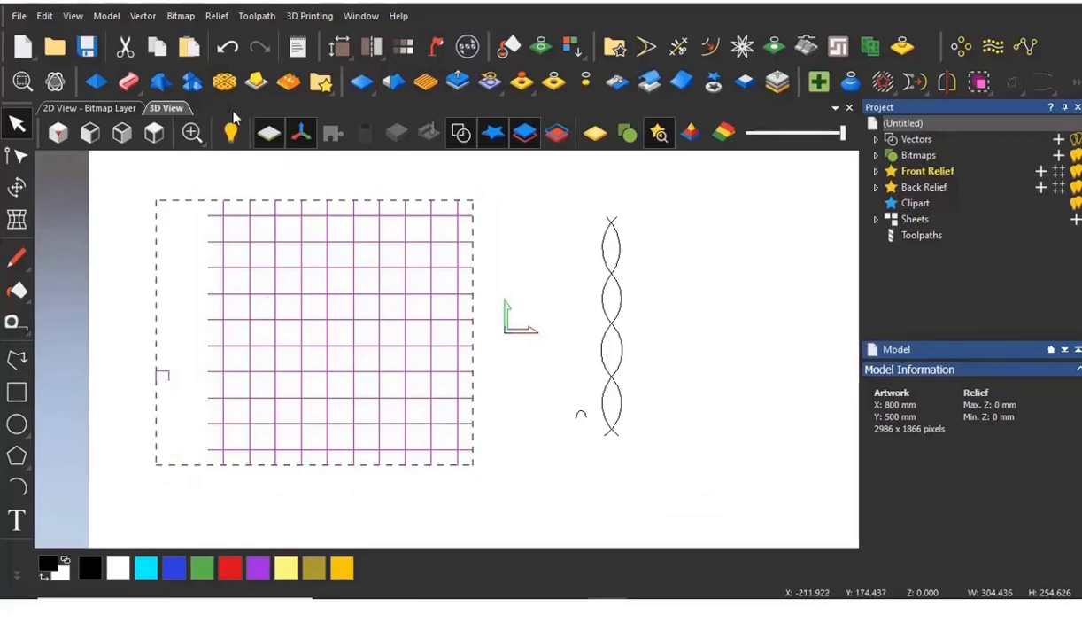
{"action": "left_click", "coordinate": [225, 84]}
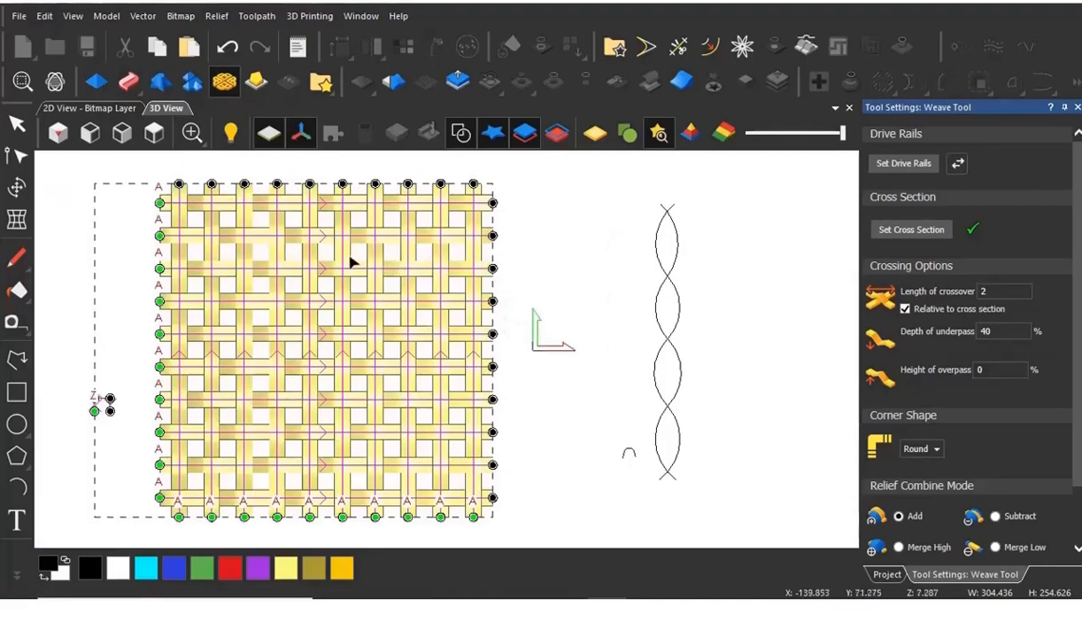
{"action": "scroll", "coordinate": [312, 288], "scroll_direction": "up", "scroll_amount": 3}
{"action": "scroll", "coordinate": [351, 266], "scroll_direction": "up", "scroll_amount": 2}
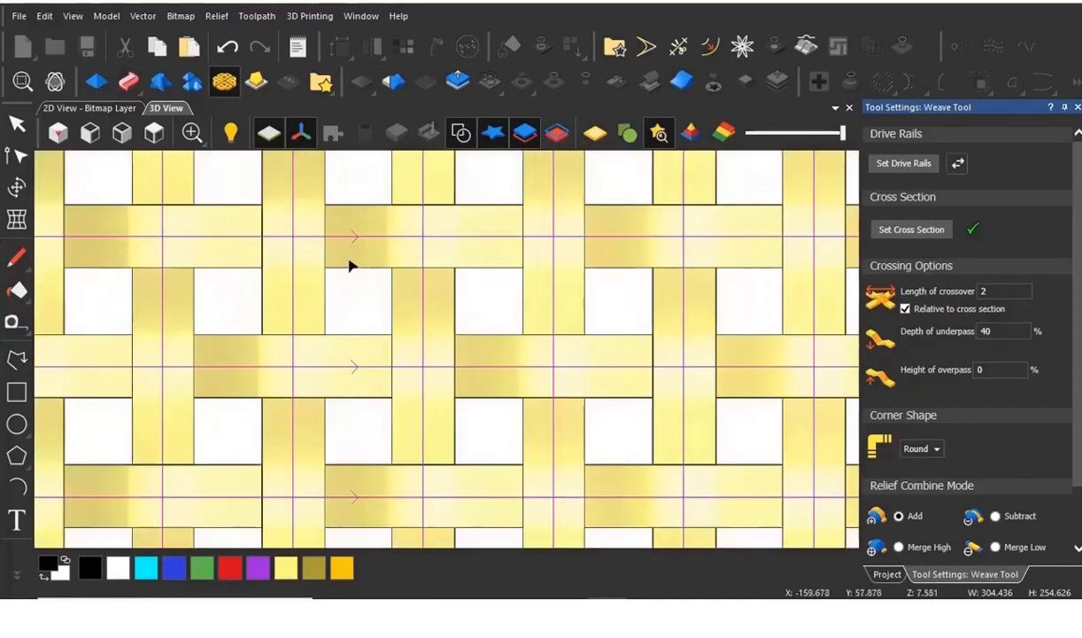
{"action": "scroll", "coordinate": [457, 280], "scroll_direction": "down", "scroll_amount": 6}
{"action": "scroll", "coordinate": [512, 412], "scroll_direction": "up", "scroll_amount": 4}
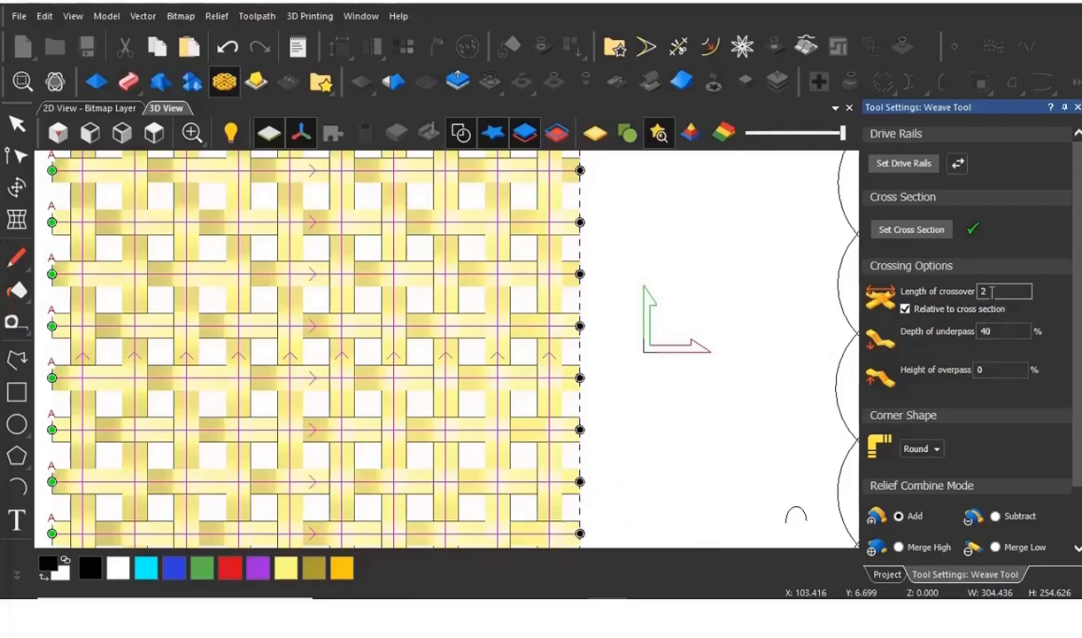
Try a crossover length of 1 on the grid weave, then restore the length to 2.
{"action": "scroll", "coordinate": [485, 287], "scroll_direction": "up", "scroll_amount": 1}
{"action": "scroll", "coordinate": [474, 272], "scroll_direction": "up", "scroll_amount": 5}
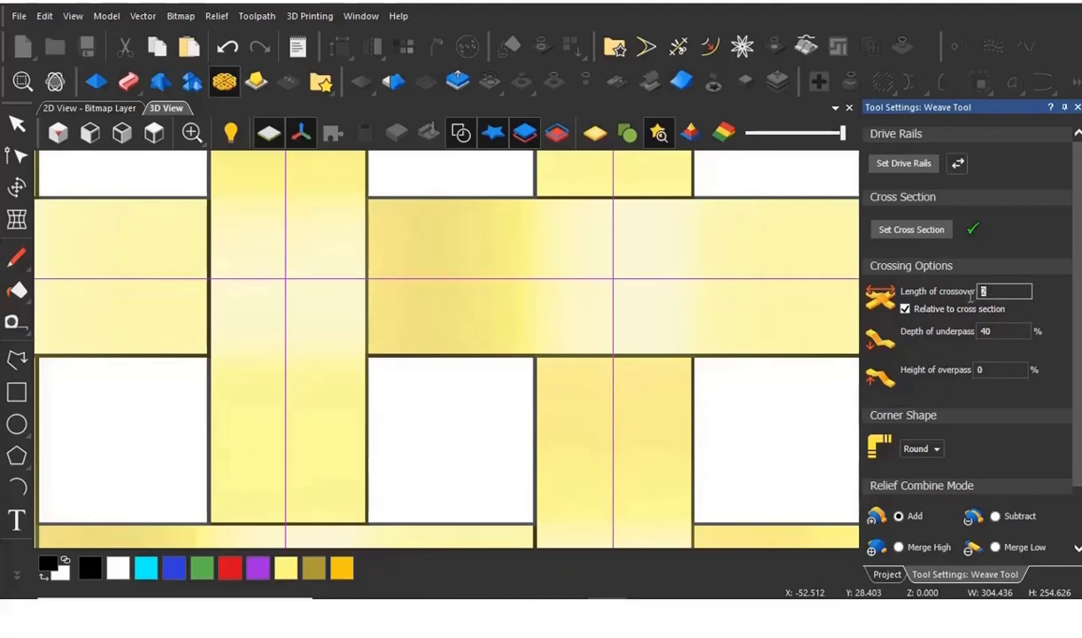
{"action": "type", "text": "1"}
{"action": "key", "text": "Return"}
{"action": "scroll", "coordinate": [687, 411], "scroll_direction": "down", "scroll_amount": 1}
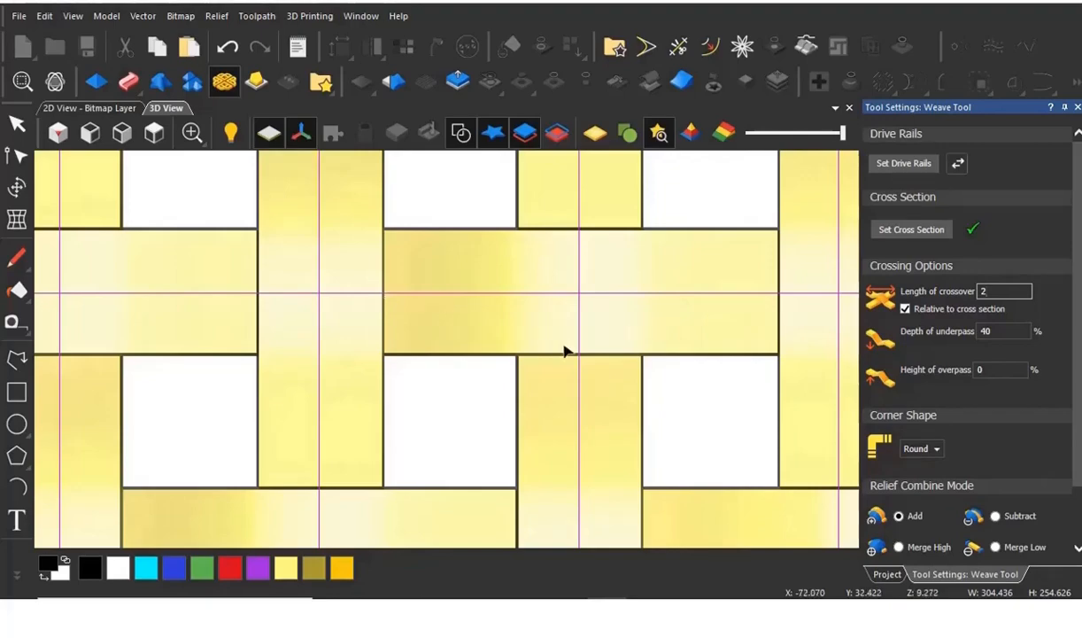
{"action": "key", "text": "Return"}
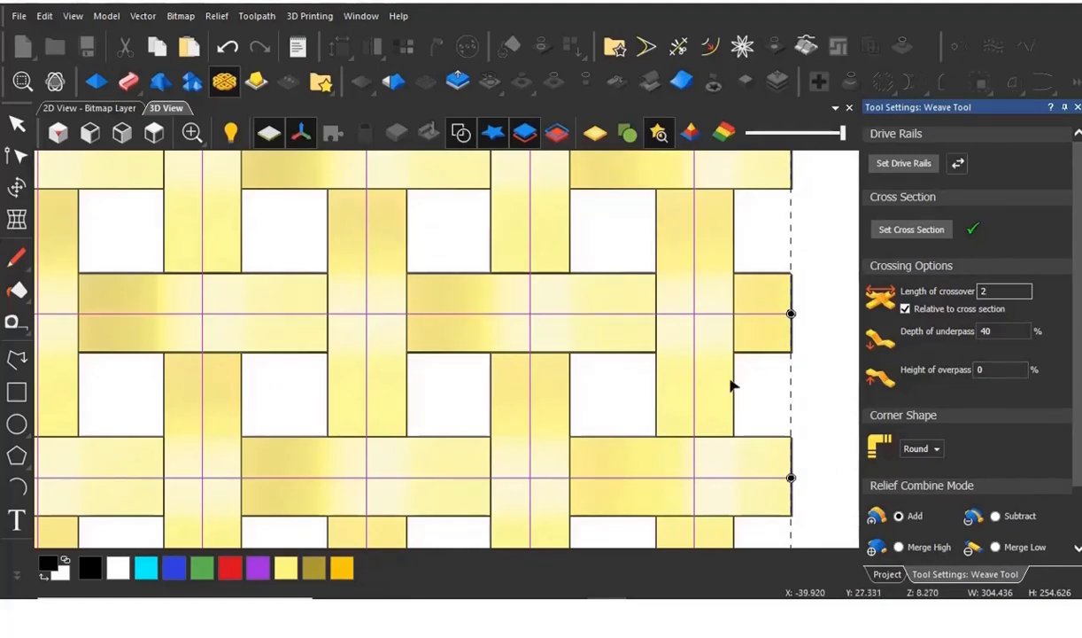
Apply the grid weave with the Merge High combine mode, then close the Weave tool and deselect the vectors.
{"action": "scroll", "coordinate": [671, 316], "scroll_direction": "down", "scroll_amount": 5}
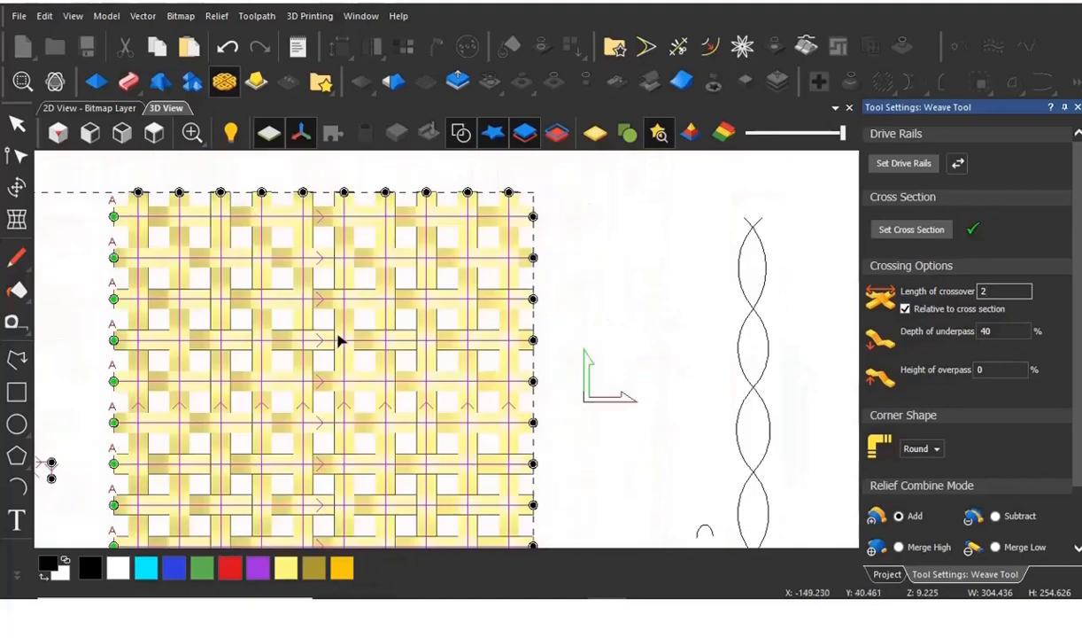
{"action": "scroll", "coordinate": [339, 343], "scroll_direction": "down", "scroll_amount": 2}
{"action": "scroll", "coordinate": [336, 350], "scroll_direction": "up", "scroll_amount": 5}
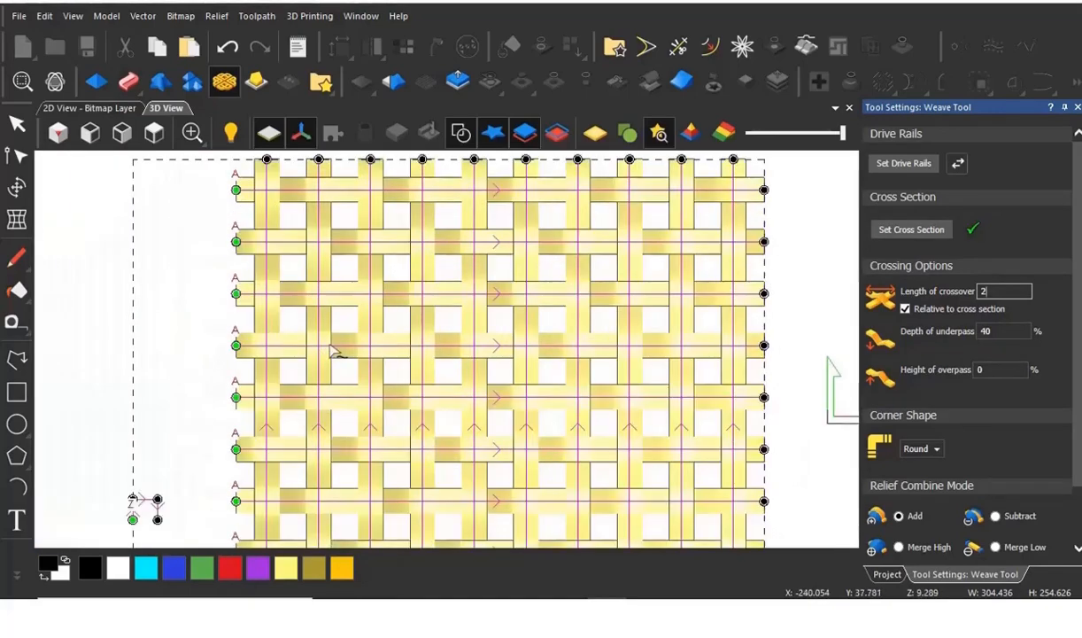
{"action": "scroll", "coordinate": [413, 345], "scroll_direction": "up", "scroll_amount": 3}
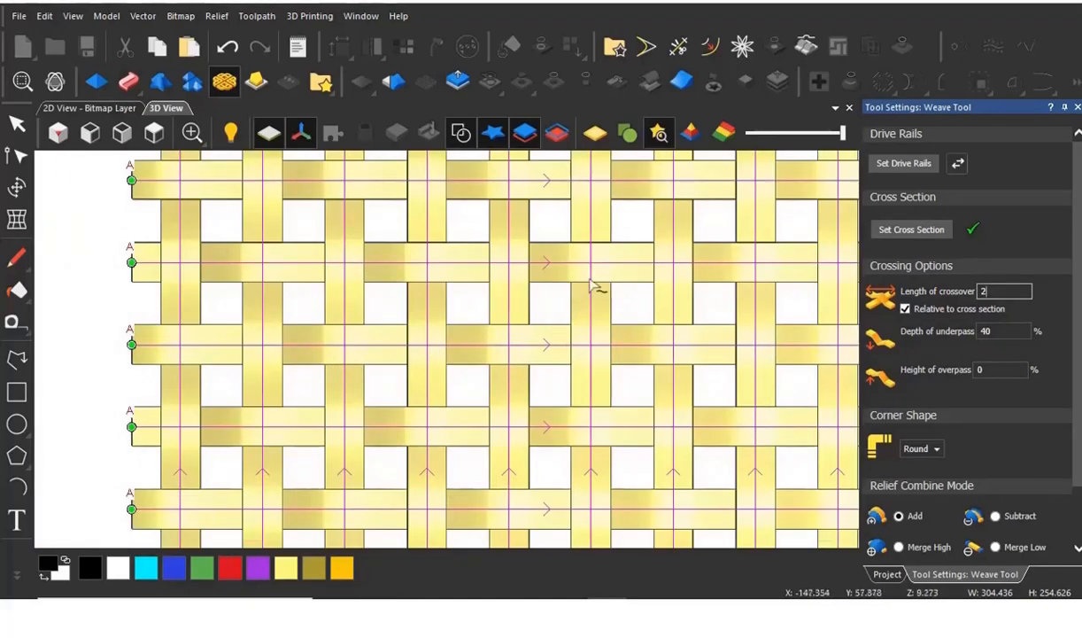
{"action": "scroll", "coordinate": [594, 285], "scroll_direction": "down", "scroll_amount": 3}
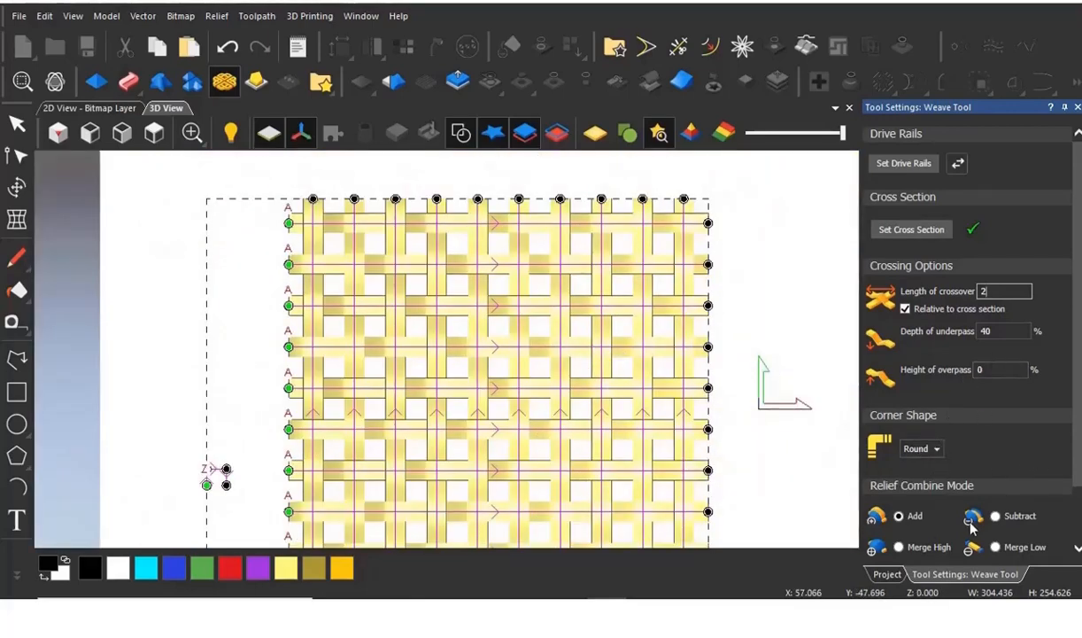
{"action": "scroll", "coordinate": [1071, 435], "scroll_direction": "down", "scroll_amount": 2}
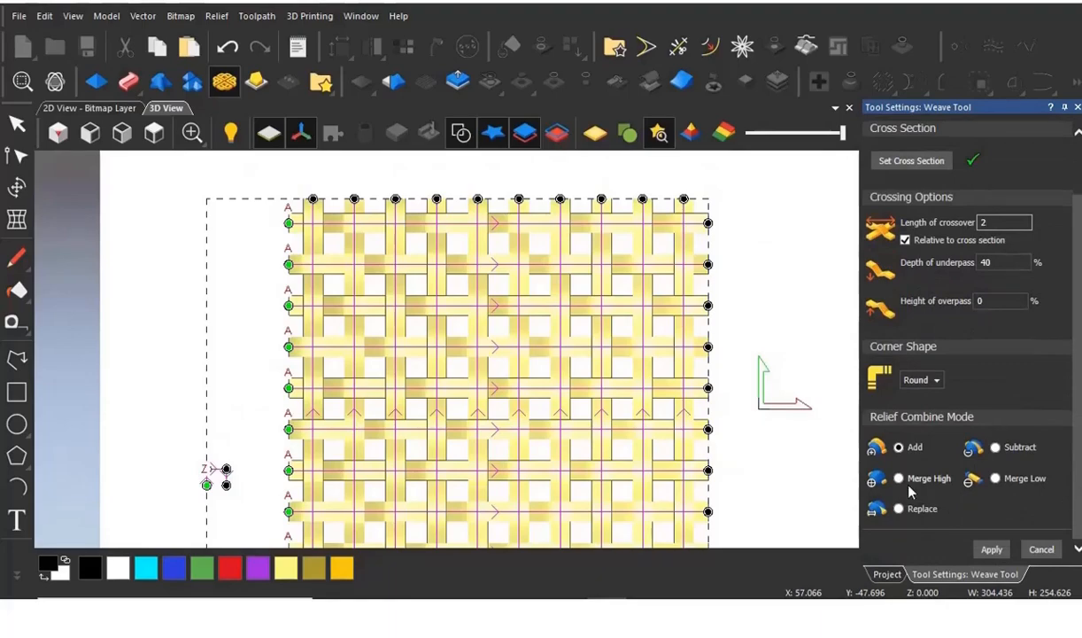
{"action": "left_click", "coordinate": [900, 478]}
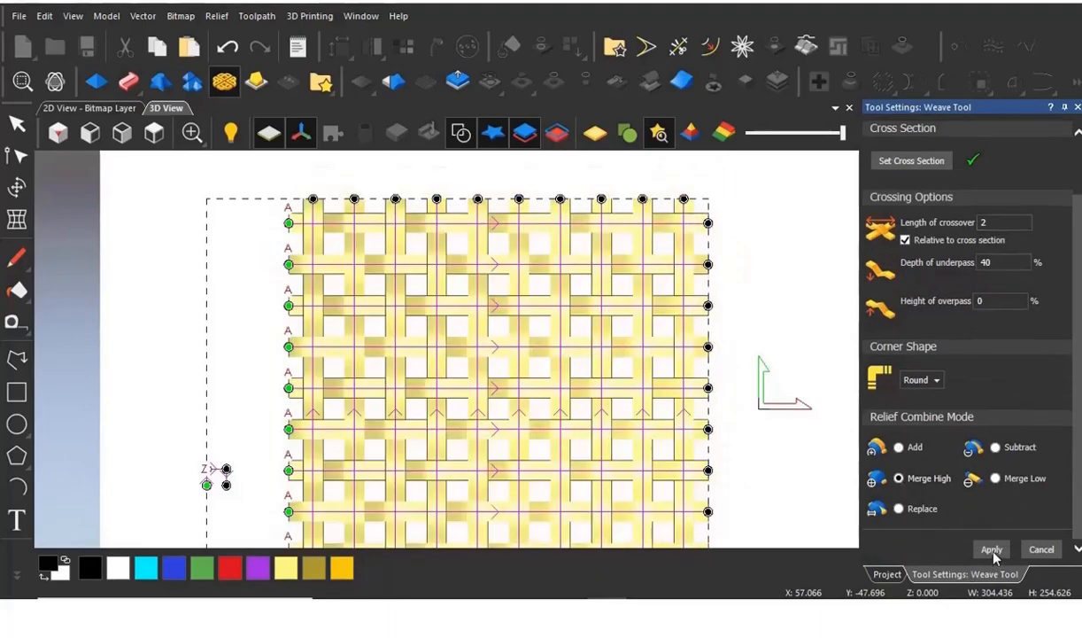
{"action": "left_click", "coordinate": [993, 550]}
{"action": "left_click", "coordinate": [1042, 549]}
{"action": "left_click", "coordinate": [769, 299]}
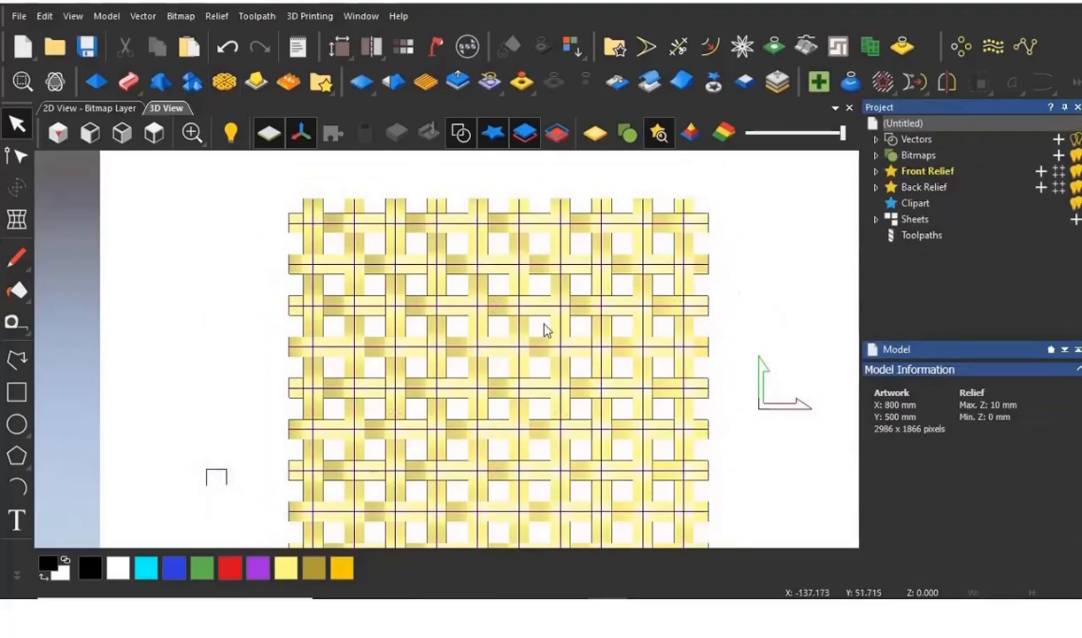
Preview a weave that uses the two intertwined wavy vectors as drive rails and the small arch vector as cross section.
{"action": "scroll", "coordinate": [531, 372], "scroll_direction": "down", "scroll_amount": 3}
{"action": "scroll", "coordinate": [524, 385], "scroll_direction": "up", "scroll_amount": 5}
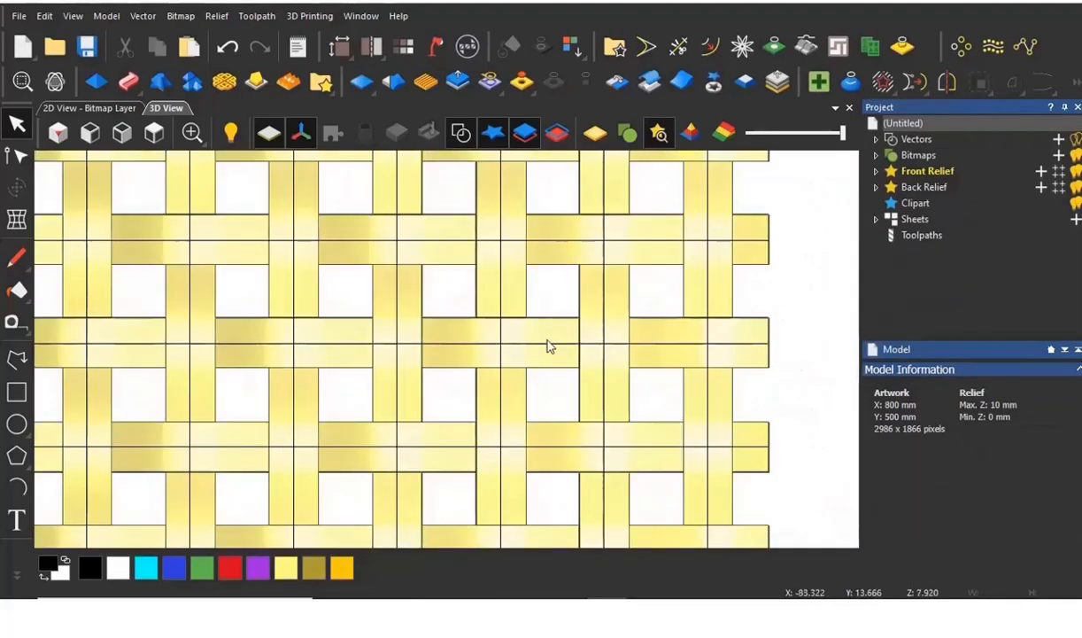
{"action": "scroll", "coordinate": [557, 345], "scroll_direction": "down", "scroll_amount": 5}
{"action": "scroll", "coordinate": [686, 391], "scroll_direction": "up", "scroll_amount": 2}
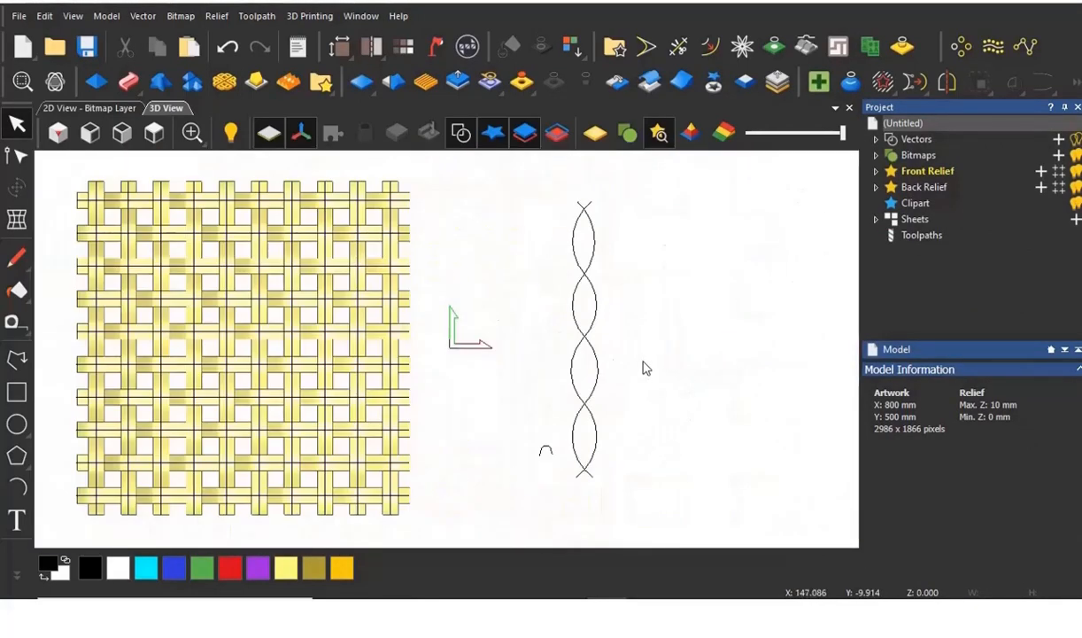
{"action": "left_click", "coordinate": [575, 305]}
{"action": "left_click", "coordinate": [574, 293], "text": "shift"}
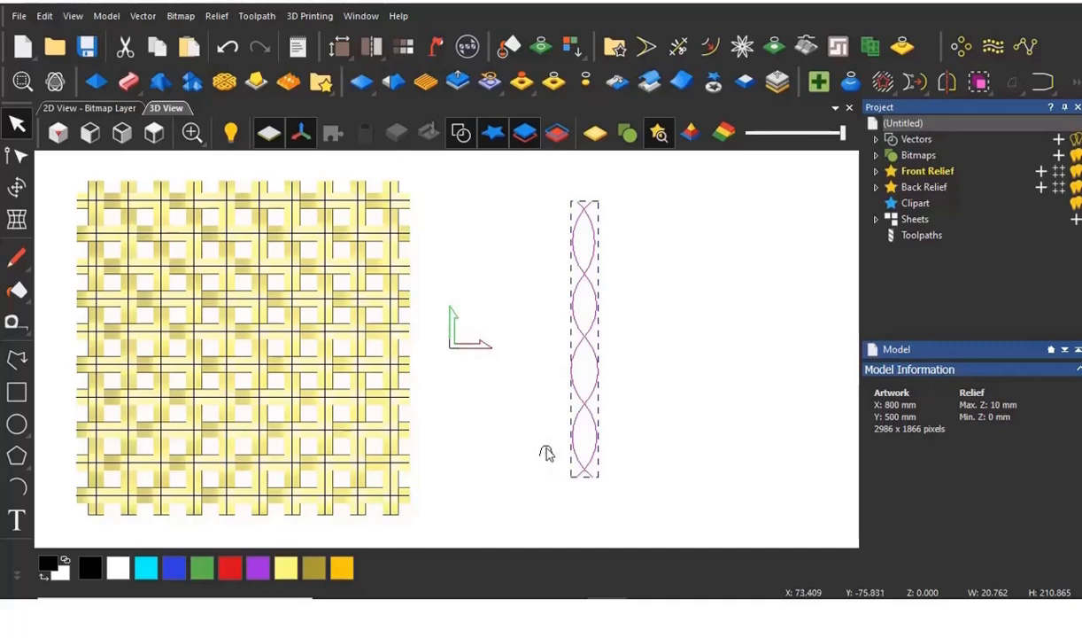
{"action": "left_click", "coordinate": [546, 453], "text": "shift"}
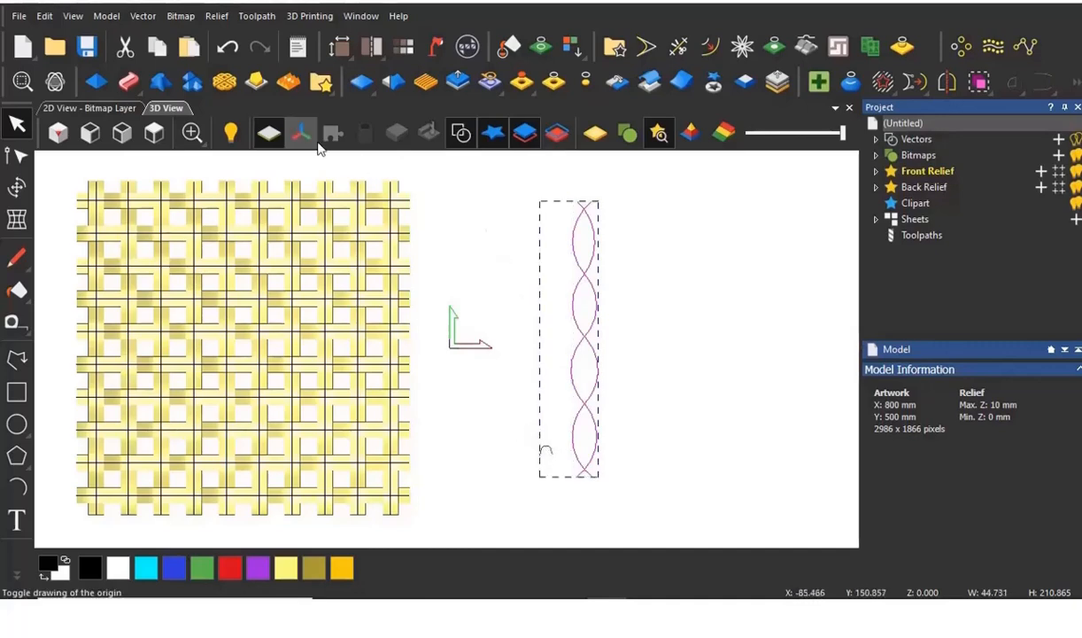
{"action": "left_click", "coordinate": [221, 80]}
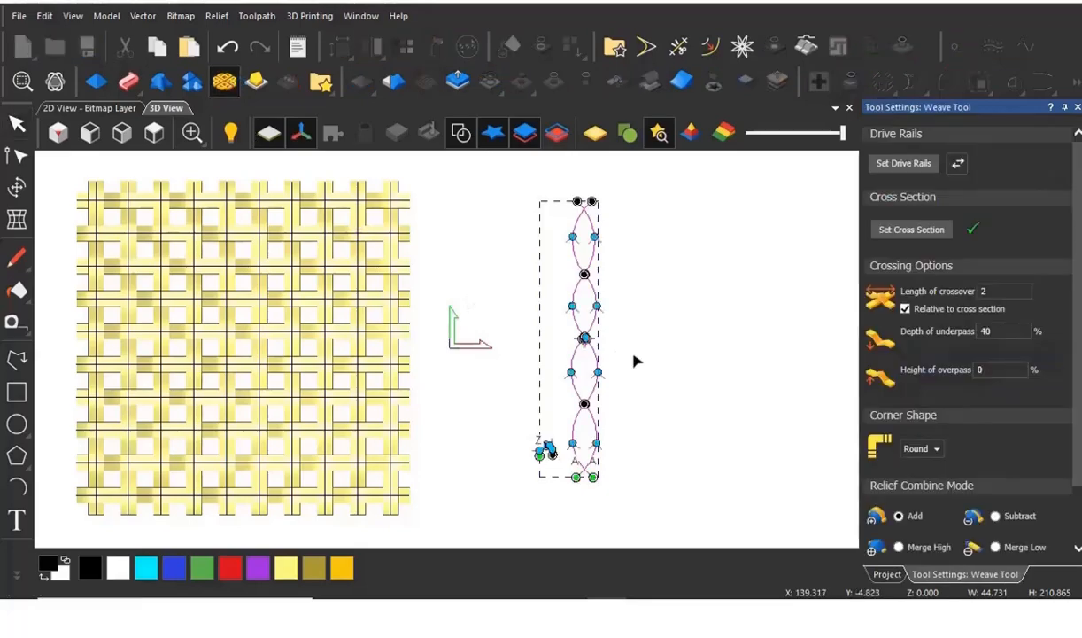
Examine the braid preview's over-and-under crossings up close and along its length, together with the crossover length setting.
{"action": "scroll", "coordinate": [607, 292], "scroll_direction": "up", "scroll_amount": 5}
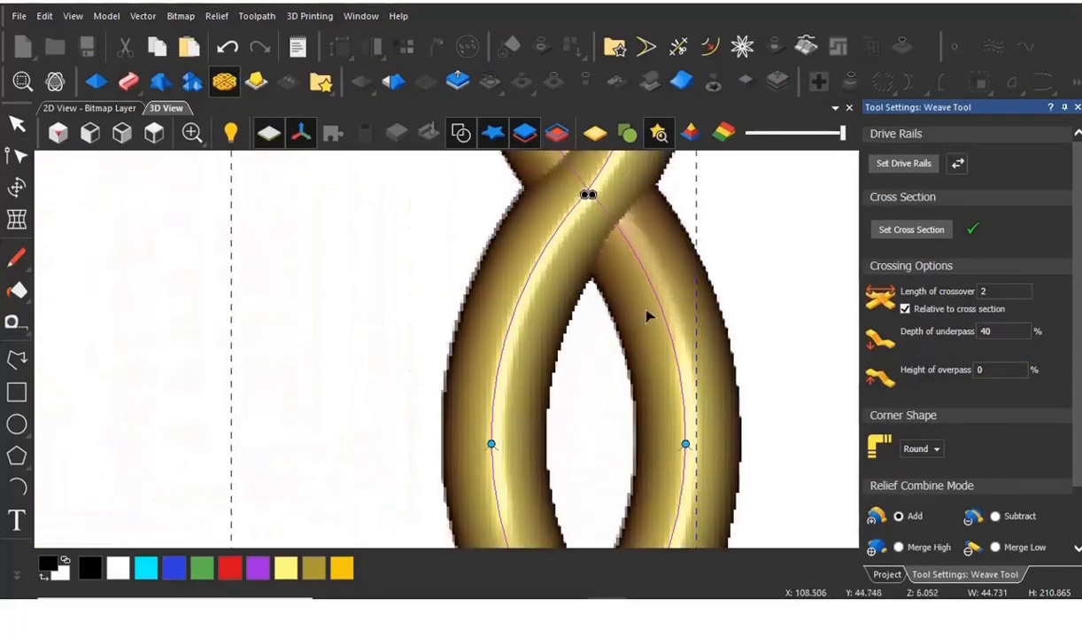
{"action": "scroll", "coordinate": [649, 288], "scroll_direction": "down", "scroll_amount": 2}
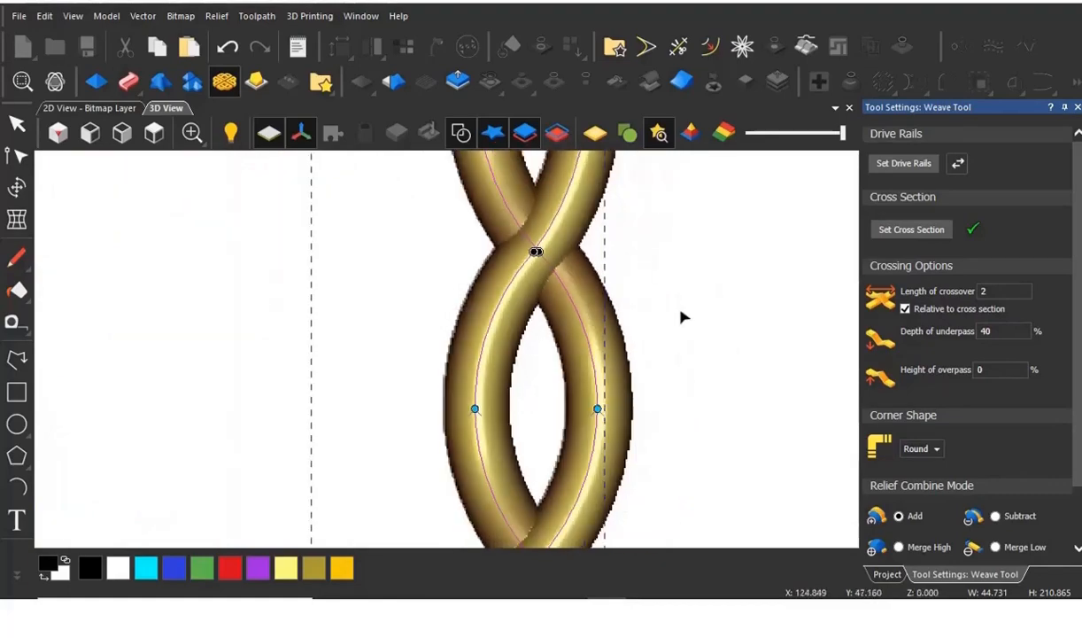
{"action": "scroll", "coordinate": [592, 286], "scroll_direction": "up", "scroll_amount": 3}
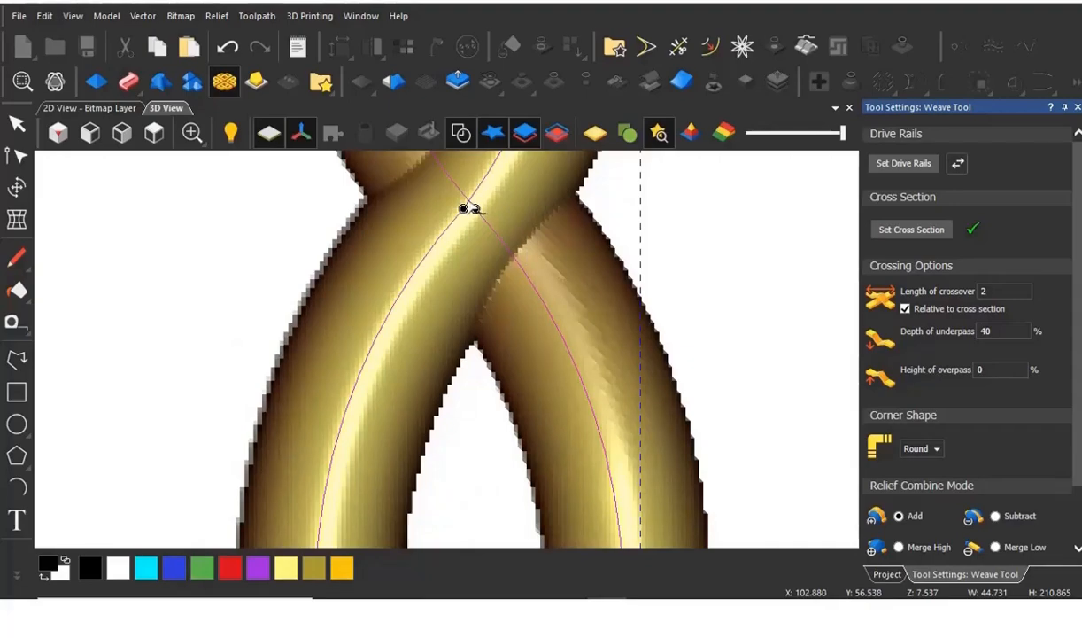
{"action": "left_click", "coordinate": [984, 292]}
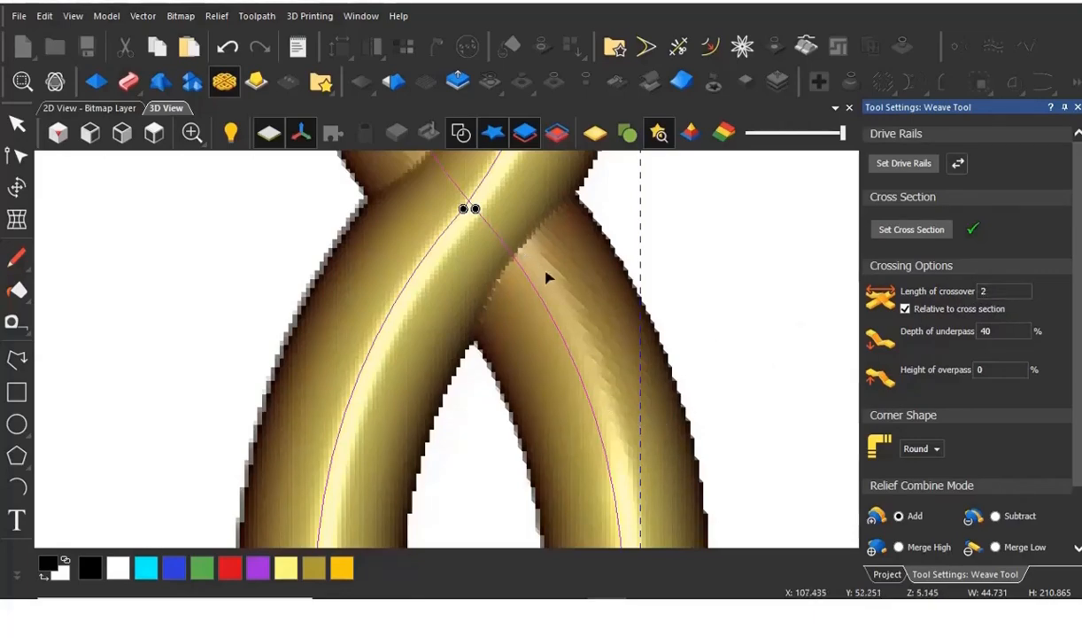
{"action": "scroll", "coordinate": [546, 277], "scroll_direction": "down", "scroll_amount": 10}
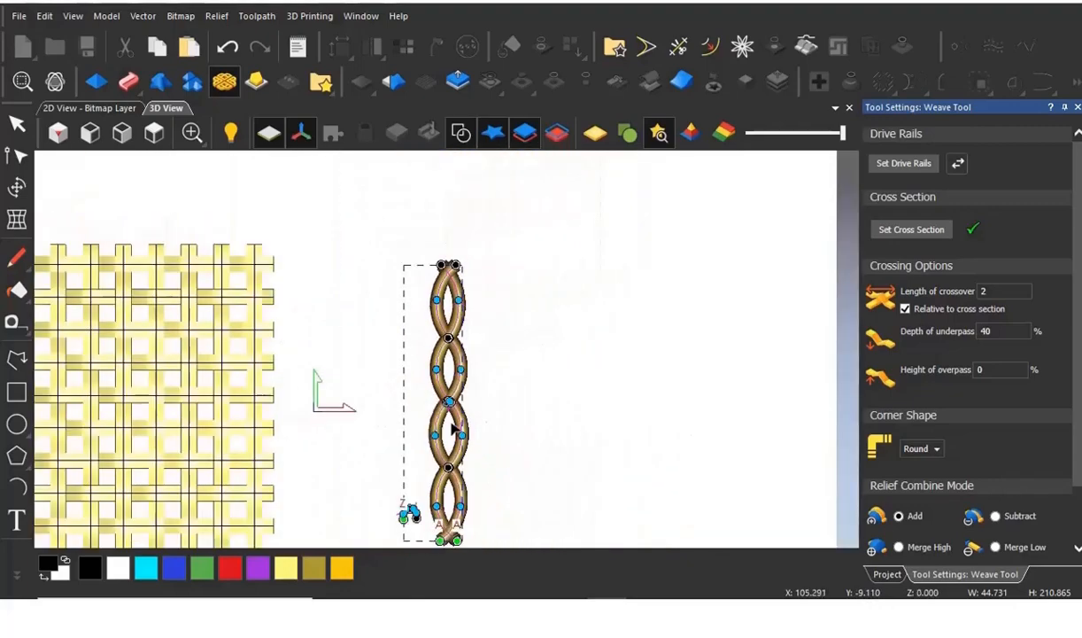
{"action": "scroll", "coordinate": [452, 429], "scroll_direction": "up", "scroll_amount": 1}
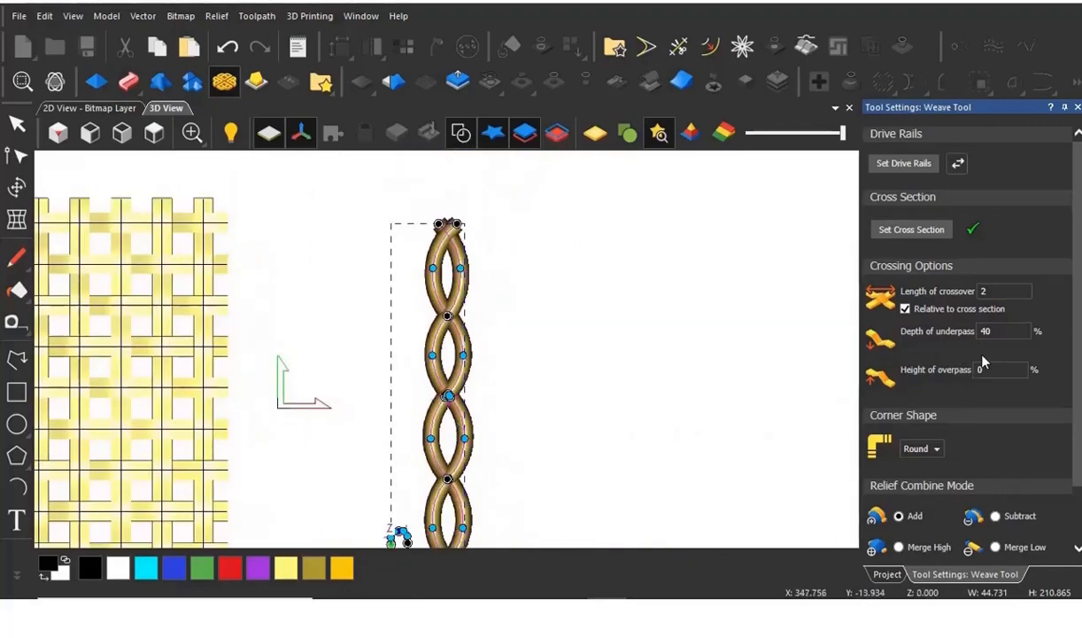
{"action": "left_click", "coordinate": [988, 291]}
{"action": "scroll", "coordinate": [451, 328], "scroll_direction": "up", "scroll_amount": 4}
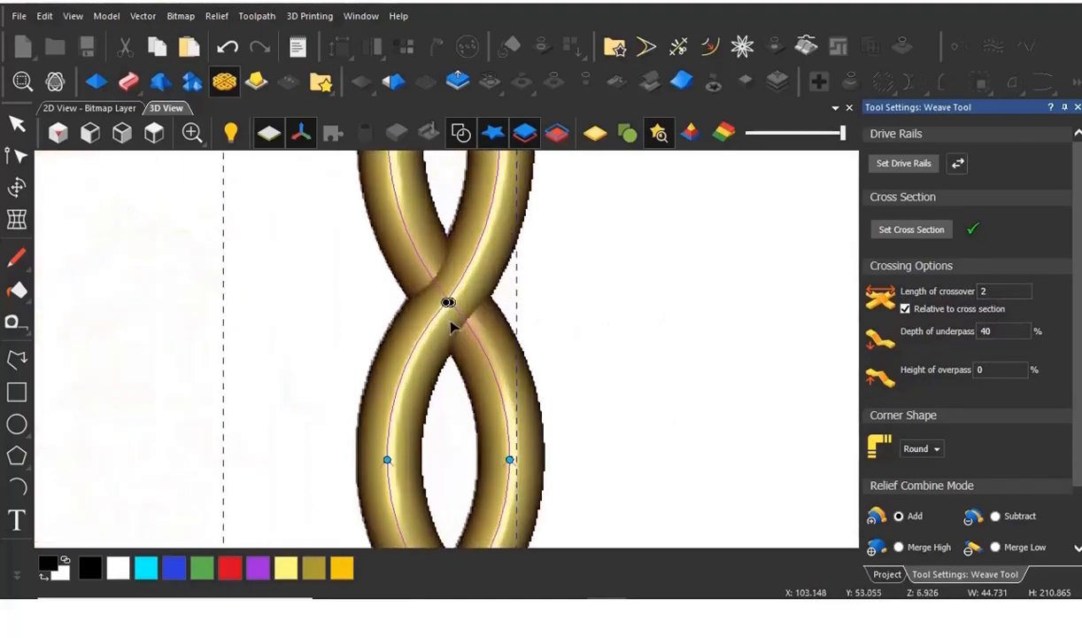
{"action": "scroll", "coordinate": [451, 328], "scroll_direction": "down", "scroll_amount": 5}
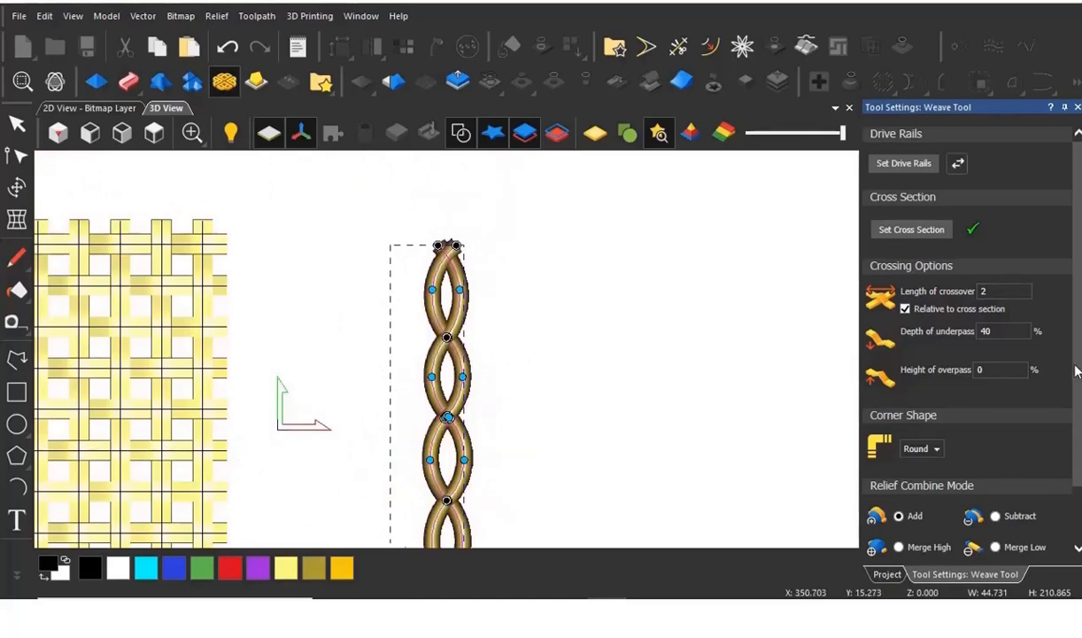
Set the braid weave's relief combine mode to Merge High, apply it, and close the Weave tool to view both finished reliefs.
{"action": "scroll", "coordinate": [1028, 390], "scroll_direction": "down", "scroll_amount": 2}
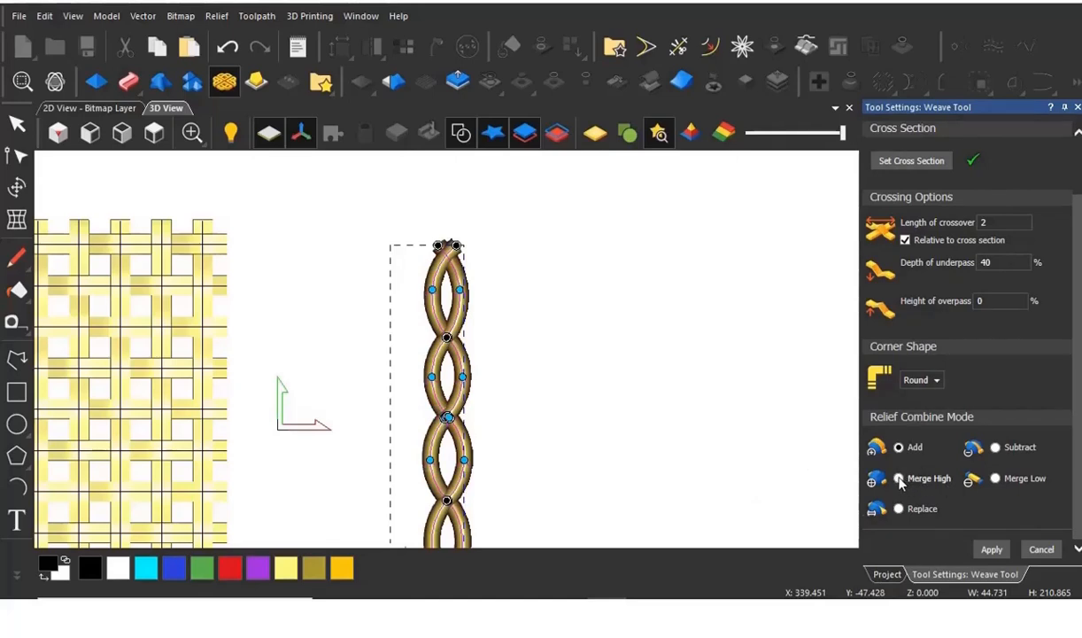
{"action": "left_click", "coordinate": [1042, 550]}
{"action": "scroll", "coordinate": [387, 361], "scroll_direction": "up", "scroll_amount": 5}
{"action": "scroll", "coordinate": [551, 221], "scroll_direction": "up", "scroll_amount": 5}
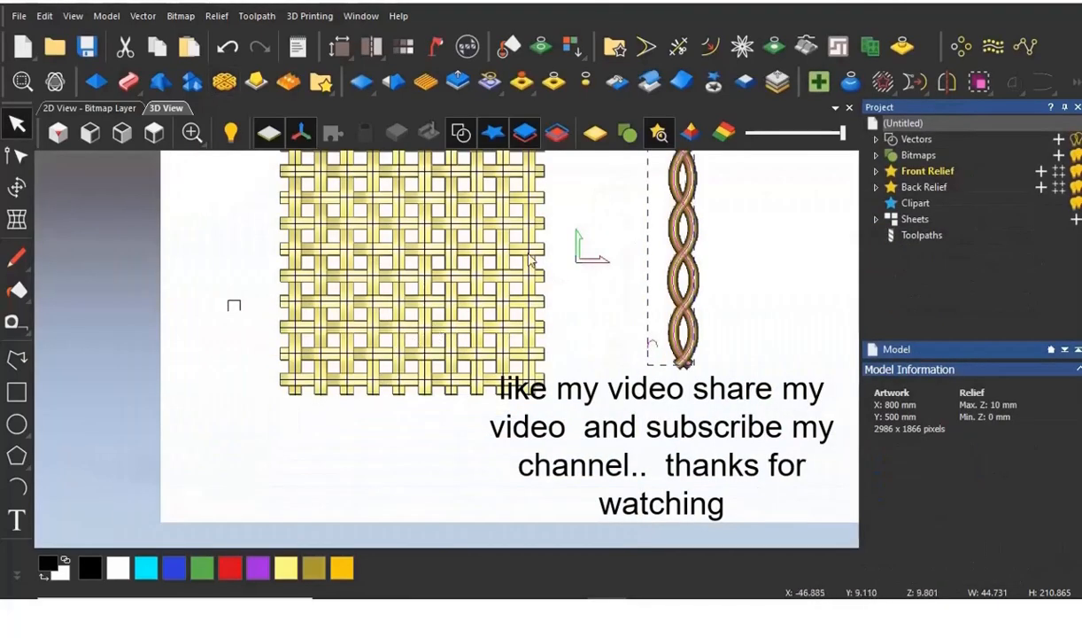